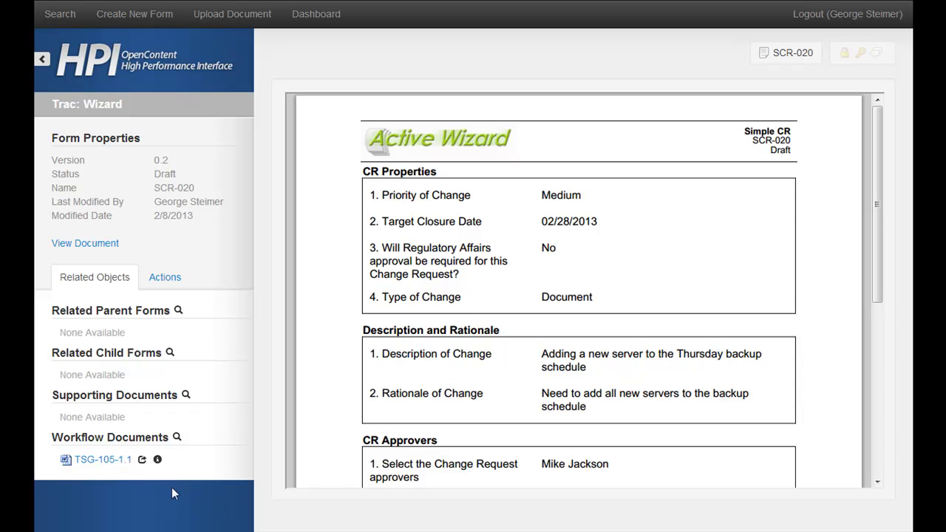
- View the linked TSG-105-1.1 document, then return to SCR-020 and list its Actions
left_click(103, 459)
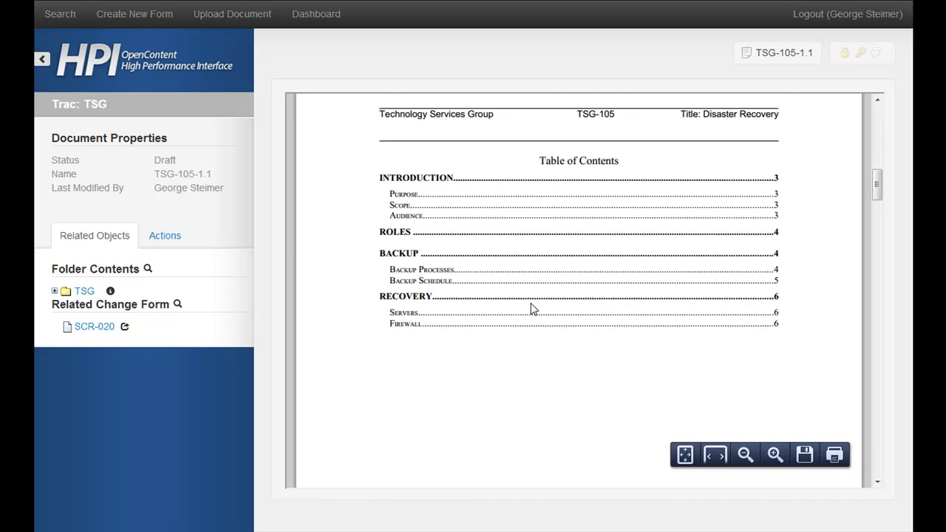
left_click(94, 327)
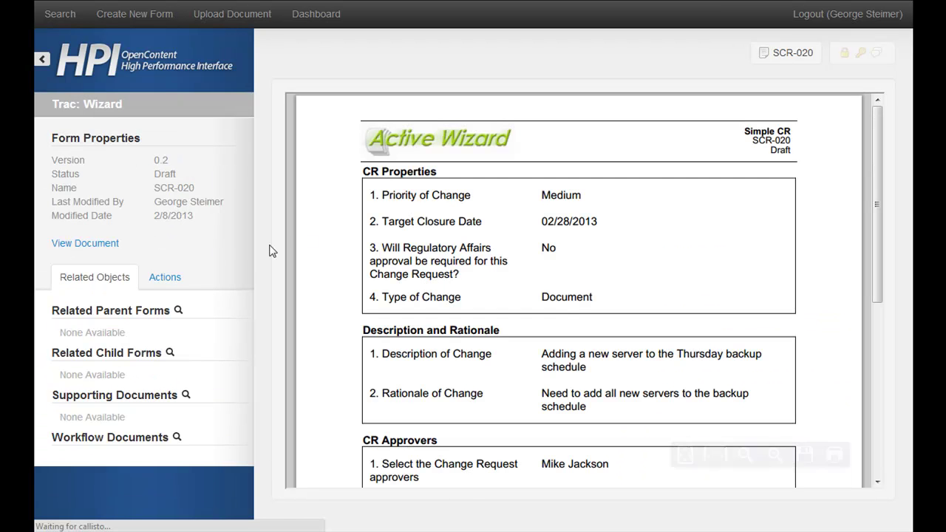
left_click(165, 278)
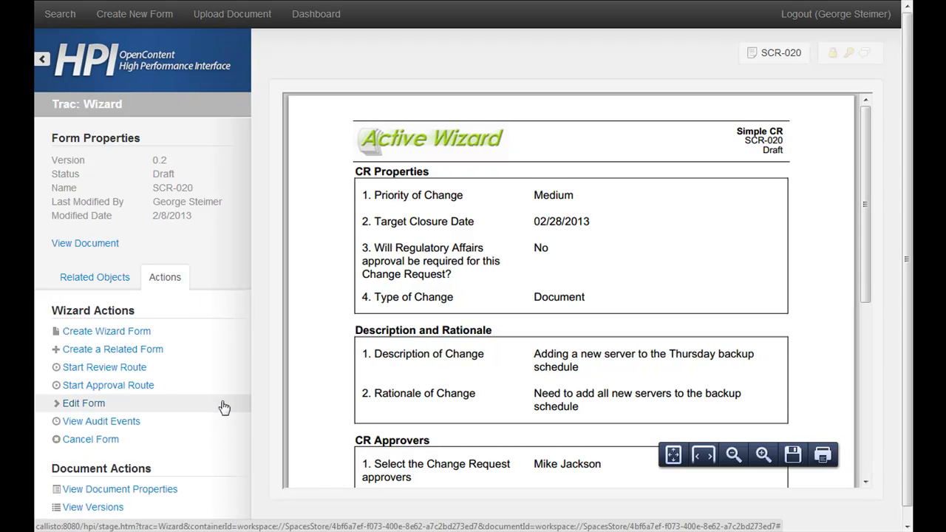
- Start a review route on SCR-020 with exactly one selected reviewer and submit it
left_click(83, 369)
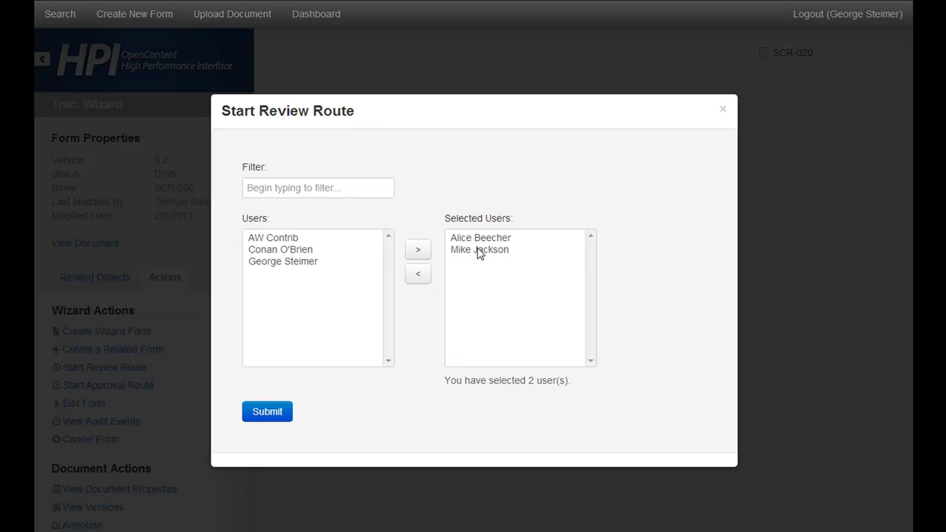
left_click(308, 262)
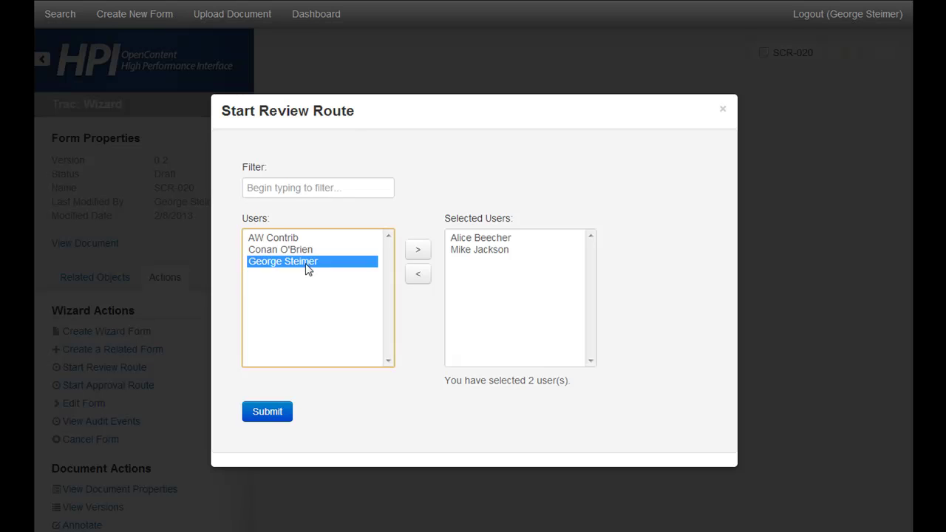
left_click(418, 250)
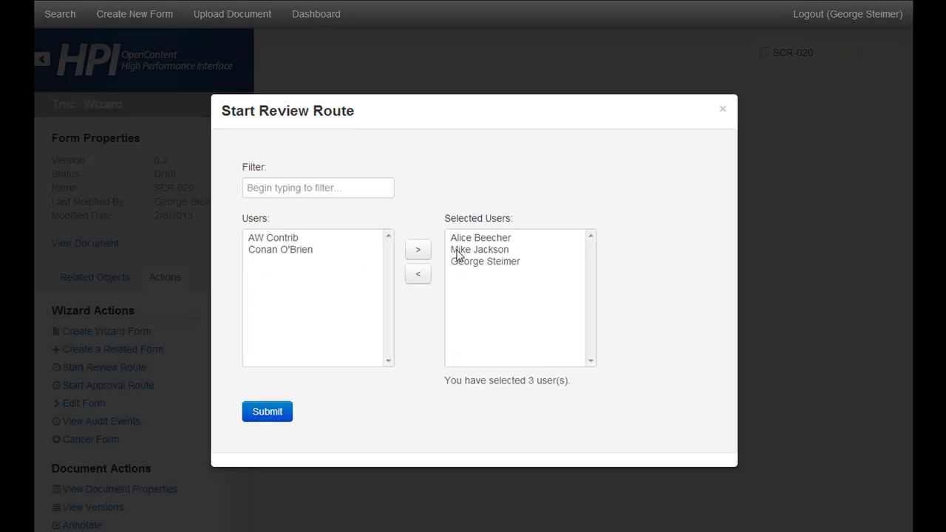
left_click(458, 250)
left_click(418, 276)
left_click(463, 250)
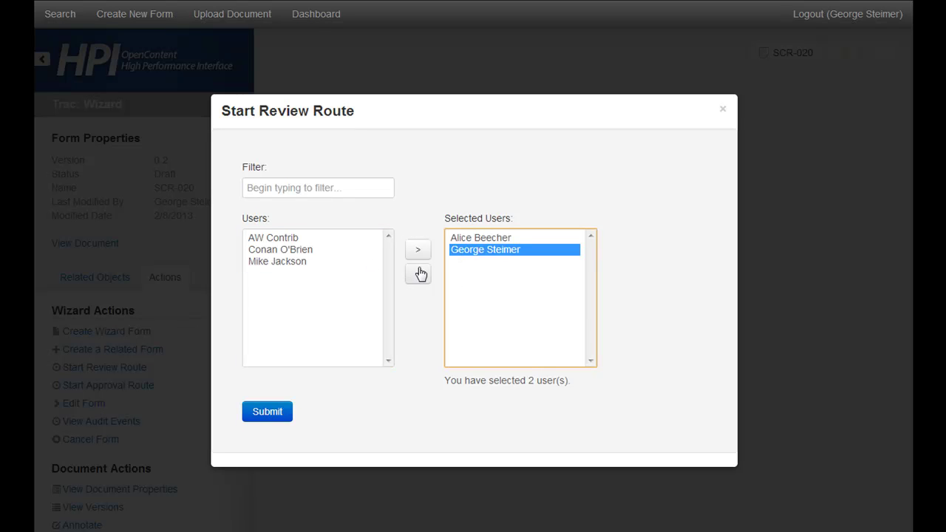
left_click(419, 274)
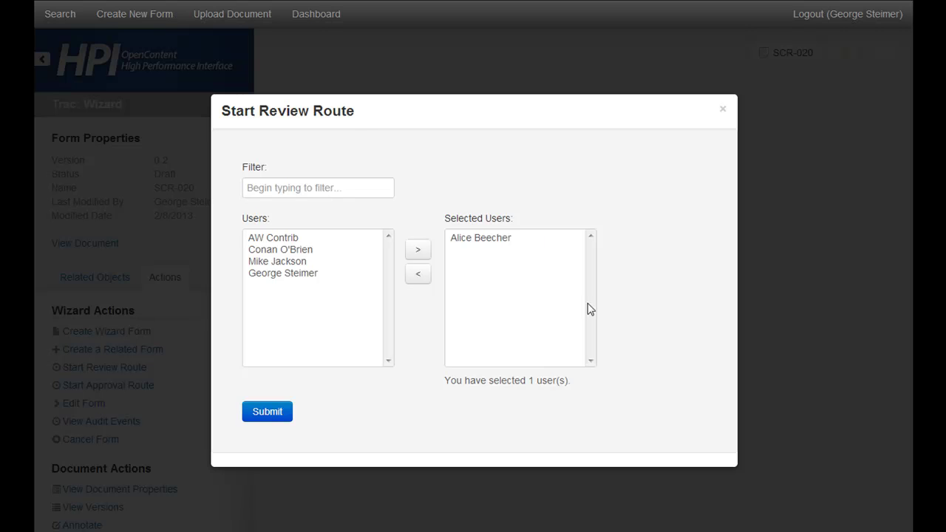
left_click(475, 241)
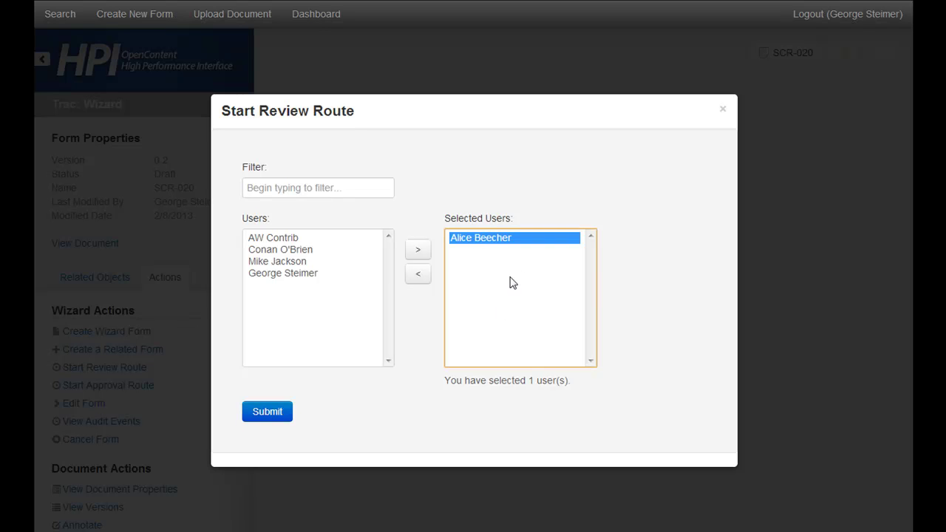
left_click(285, 412)
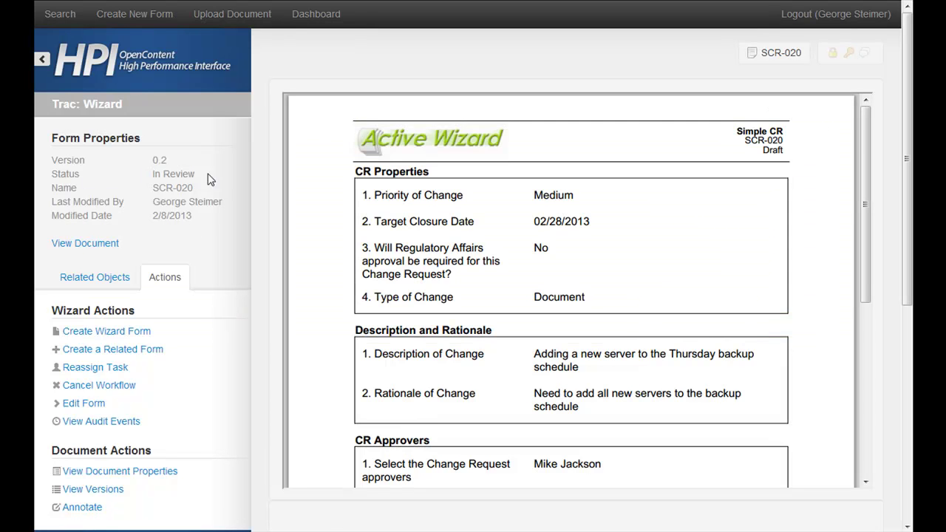
- Check the In Review status in Form Properties, then log out of HPI
left_click_drag(196, 175, 159, 175)
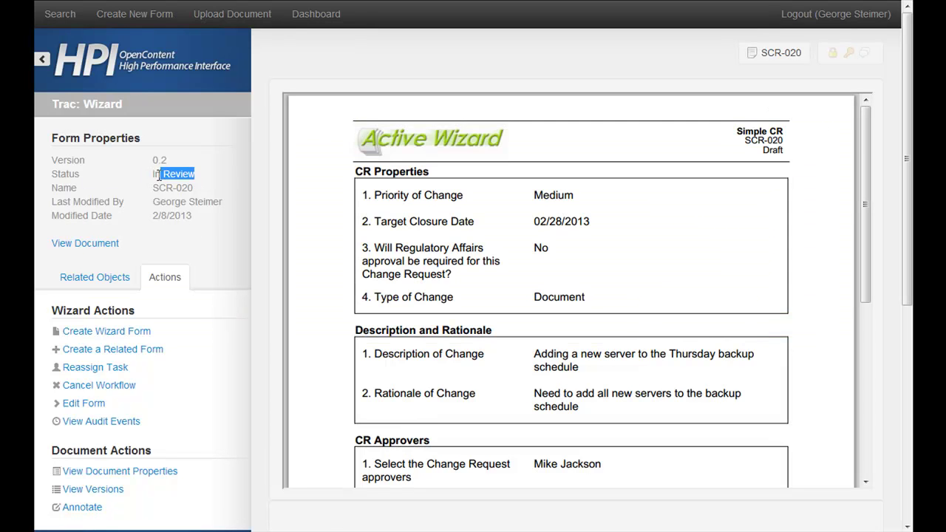
left_click(169, 241)
left_click(74, 244)
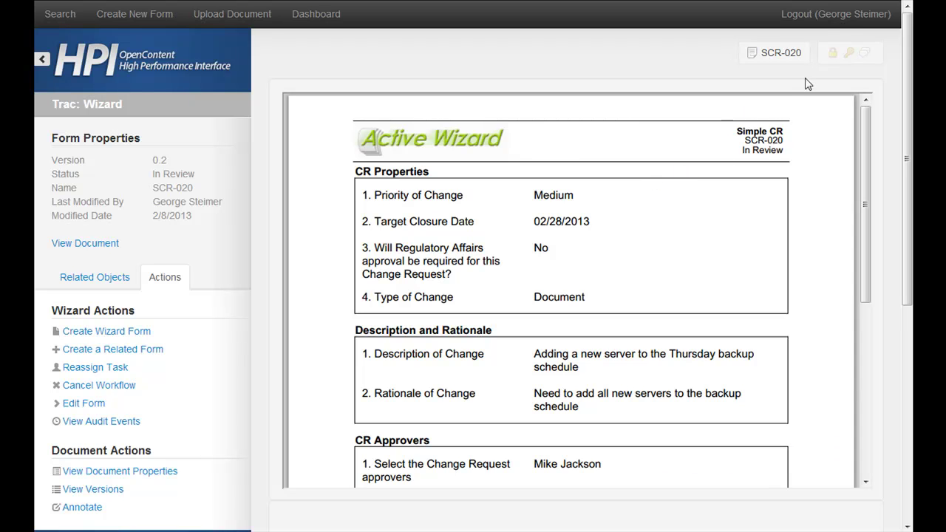
left_click(843, 25)
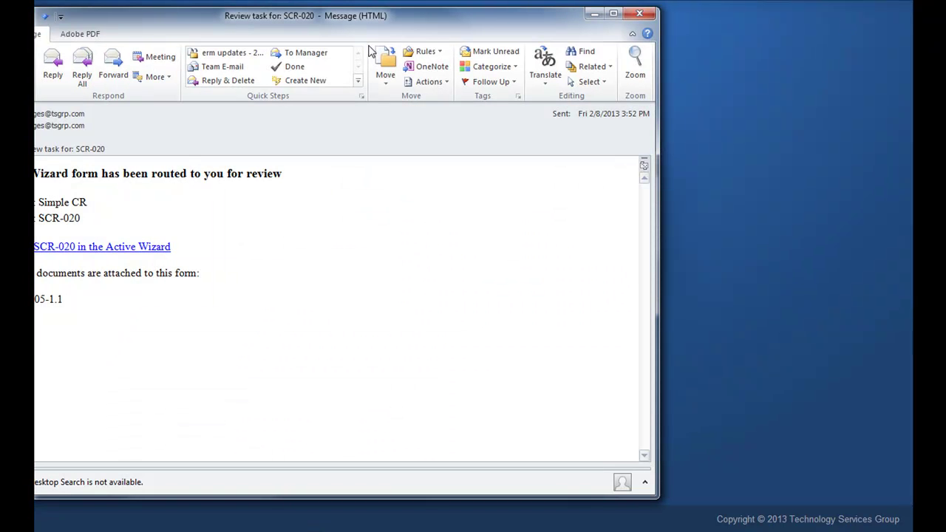
- Move the 'Review task for: SCR-020' message window fully onto the screen
left_click_drag(353, 25, 494, 39)
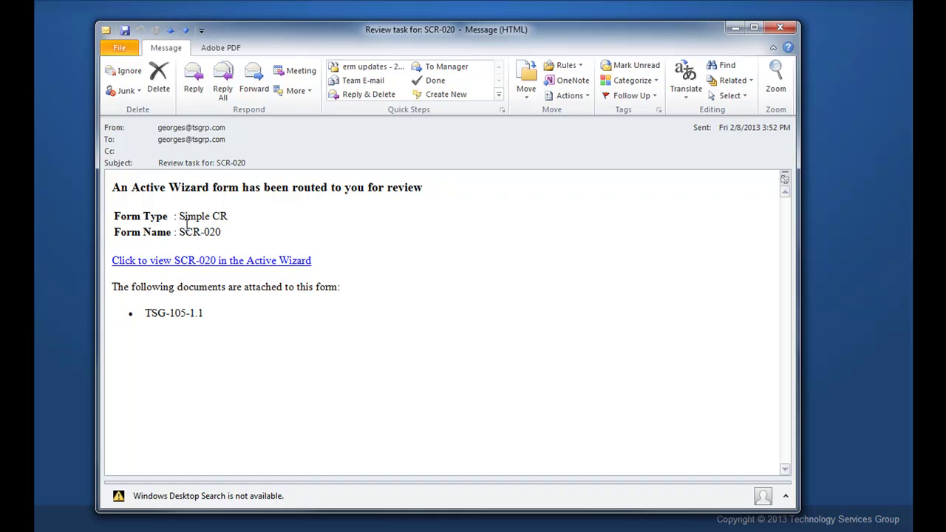
- Open SCR-020 from the review e-mail link and log in with the reviewer's username and password
left_click(212, 263)
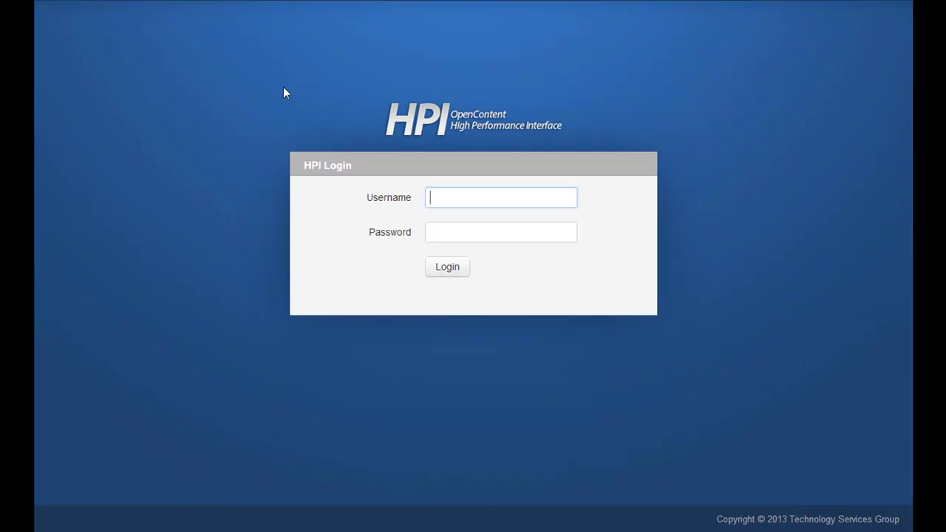
type("abeecher")
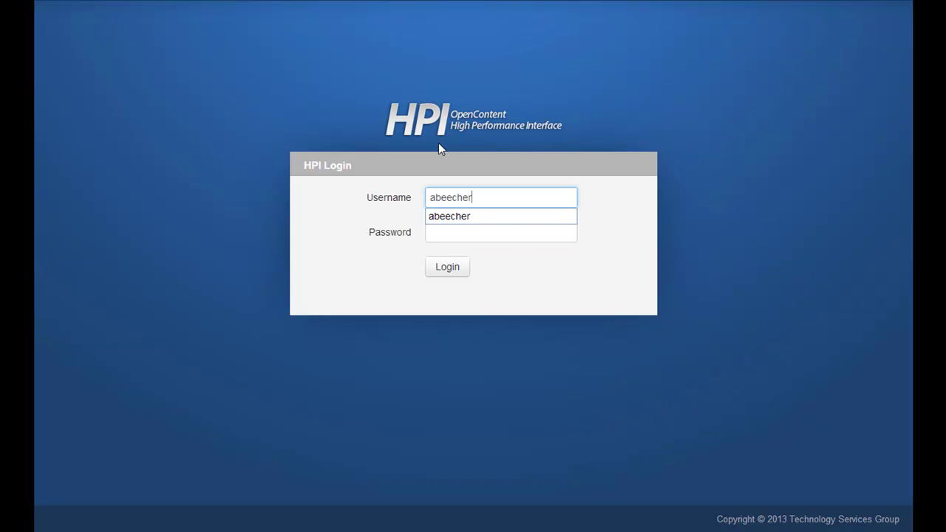
key("Tab")
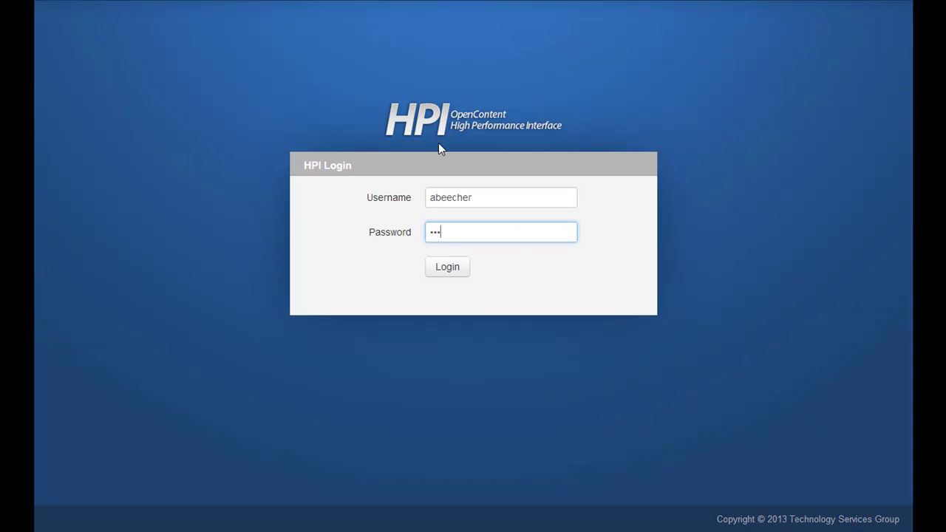
key("Return")
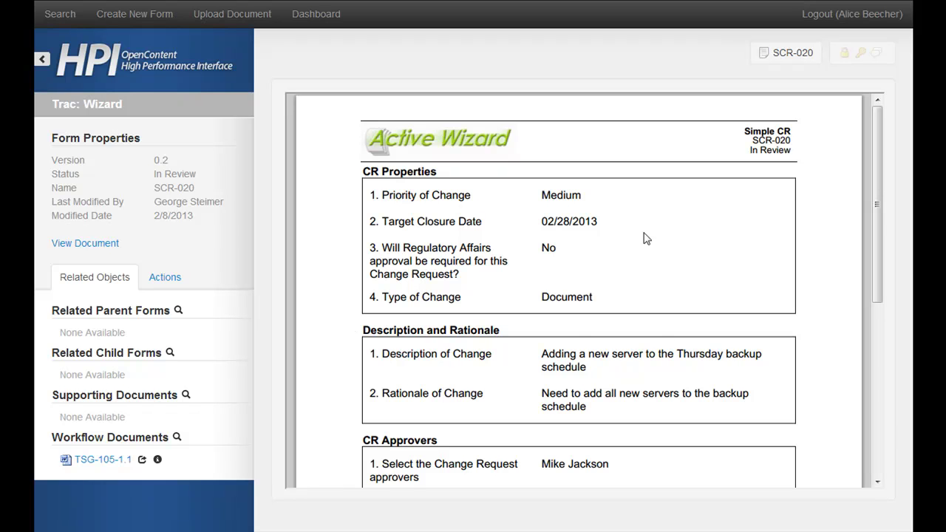
- Launch Annotate for SCR-020 from the form's Document Actions
left_click(165, 277)
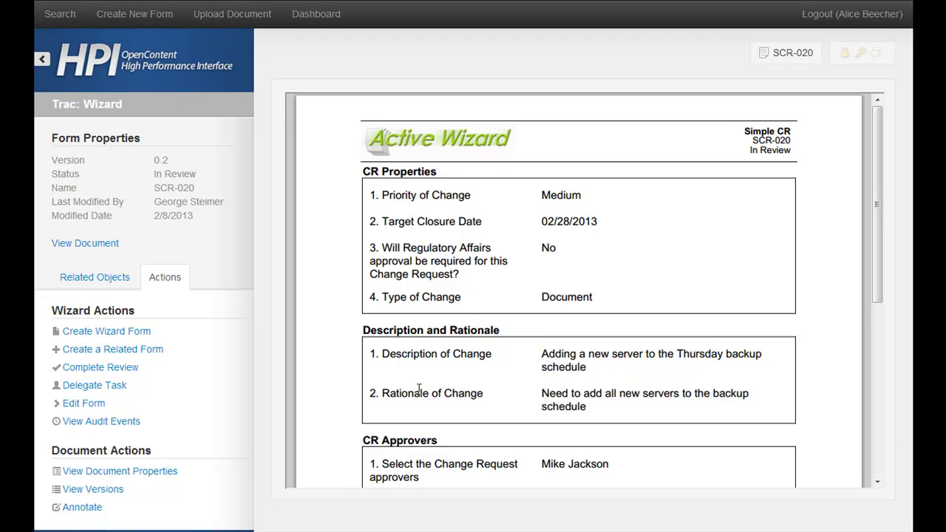
left_click(106, 508)
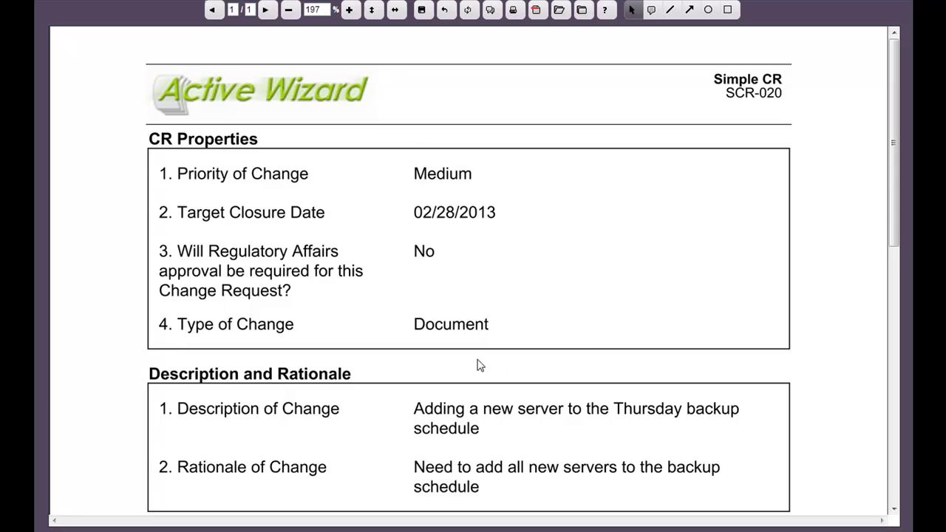
- Circle the Description of Change with an ellipse noting 'Please be more specific and mention the server name'
scroll(527, 366, "down", 2)
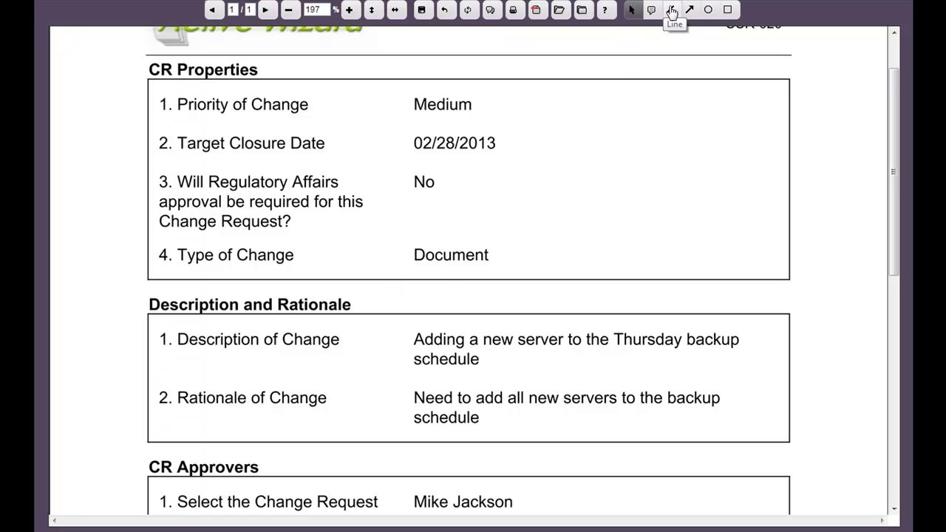
left_click(710, 13)
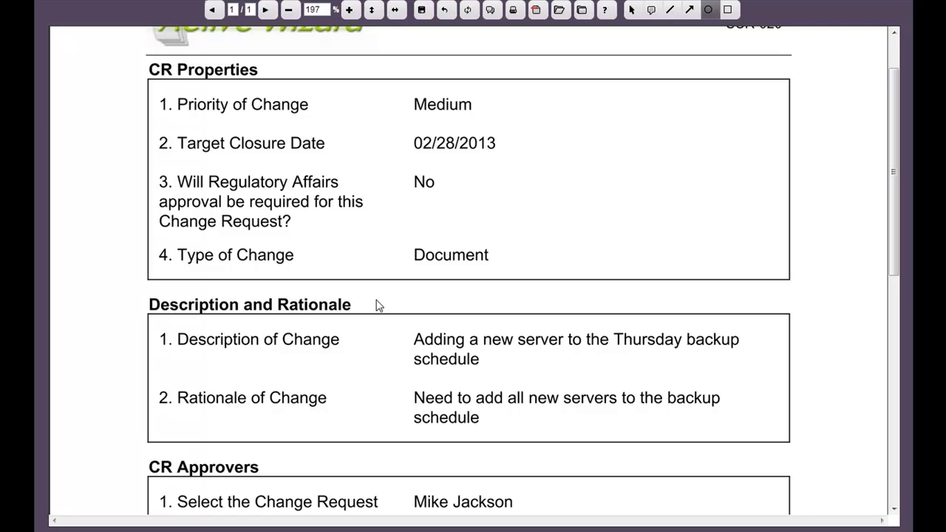
mouse_move(383, 298)
left_mouse_down()
mouse_move(408, 318)
mouse_move(617, 391)
mouse_move(834, 406)
mouse_move(828, 436)
mouse_move(813, 422)
left_mouse_up()
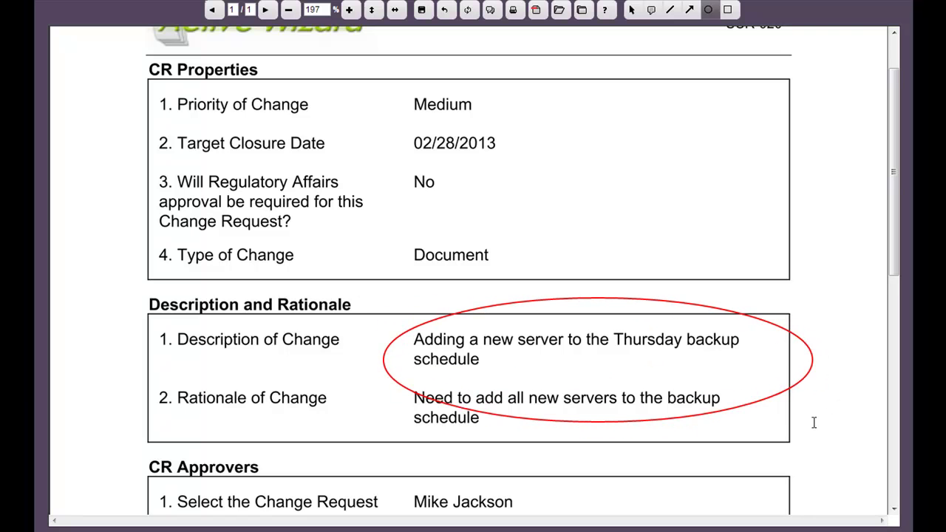
double_click(630, 300)
left_click(629, 418)
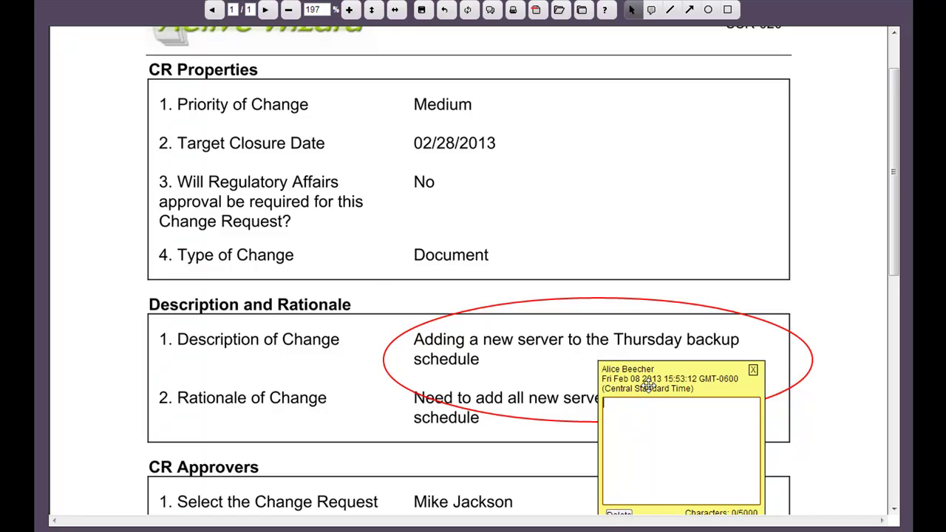
type("Please be more specific and mentione")
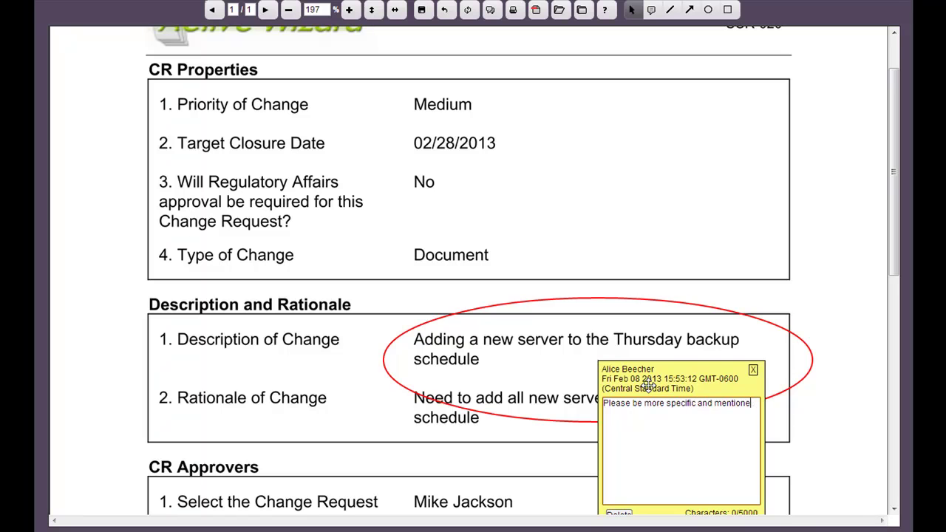
key("BackSpace")
type("the server name")
scroll(740, 310, "down", 1)
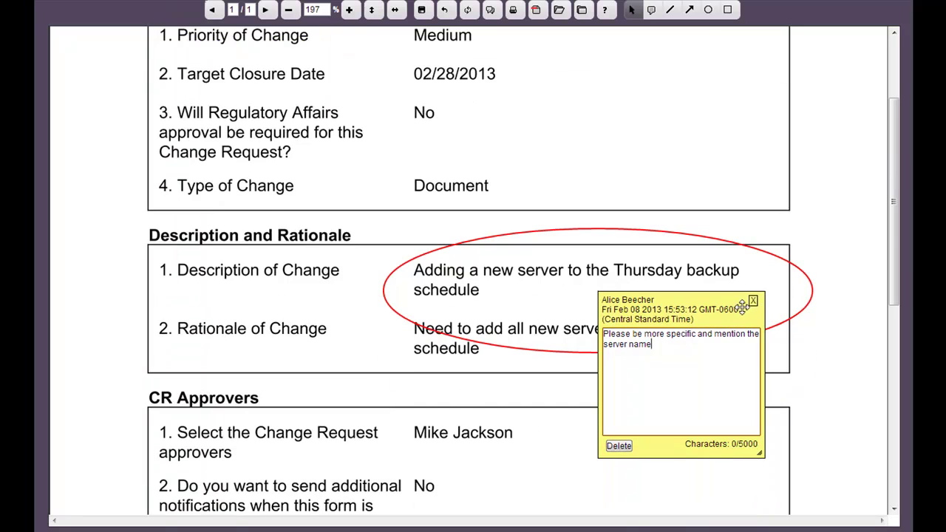
left_click(752, 301)
scroll(443, 81, "up", 1)
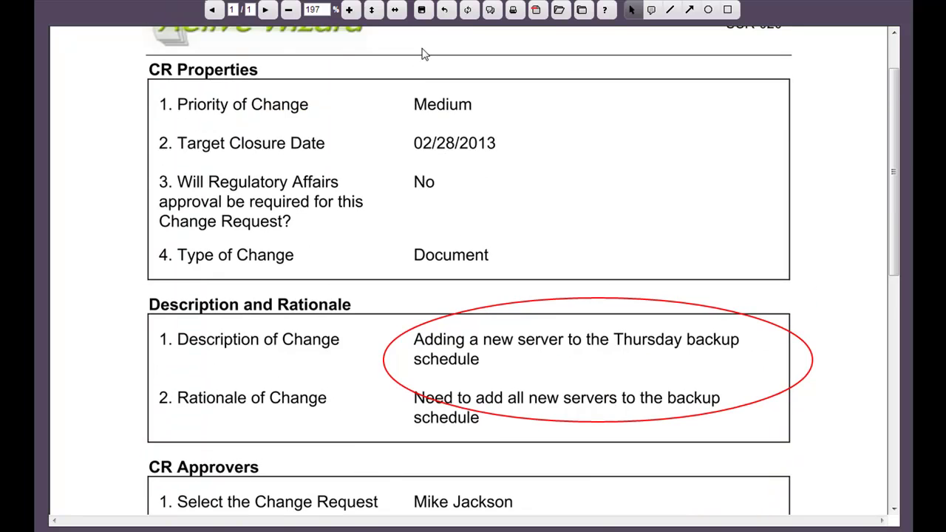
- Save the annotation, close the viewer and dismiss the Annotate notice
left_click(421, 10)
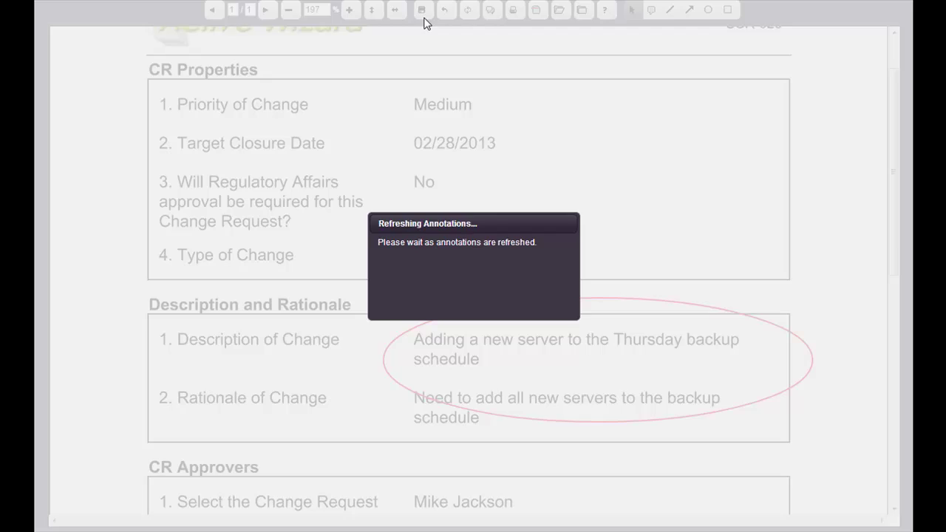
key("alt+F4")
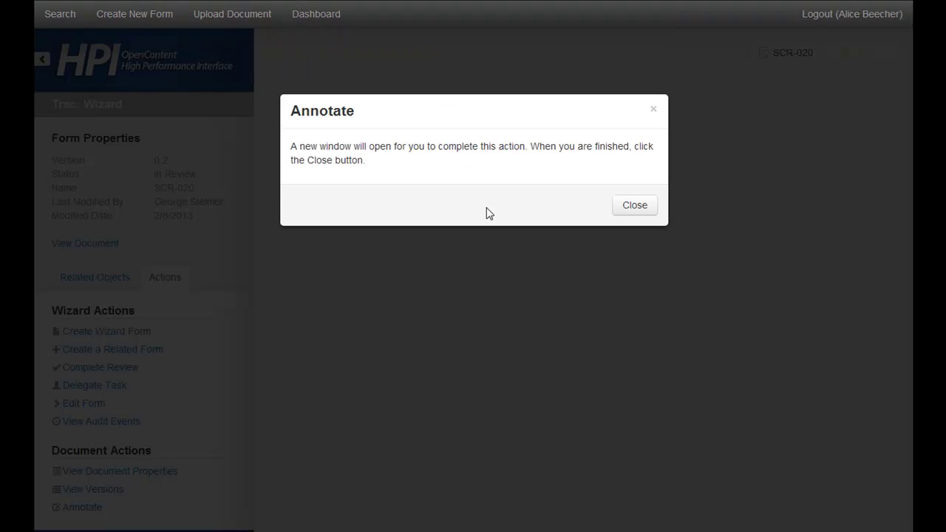
left_click(633, 209)
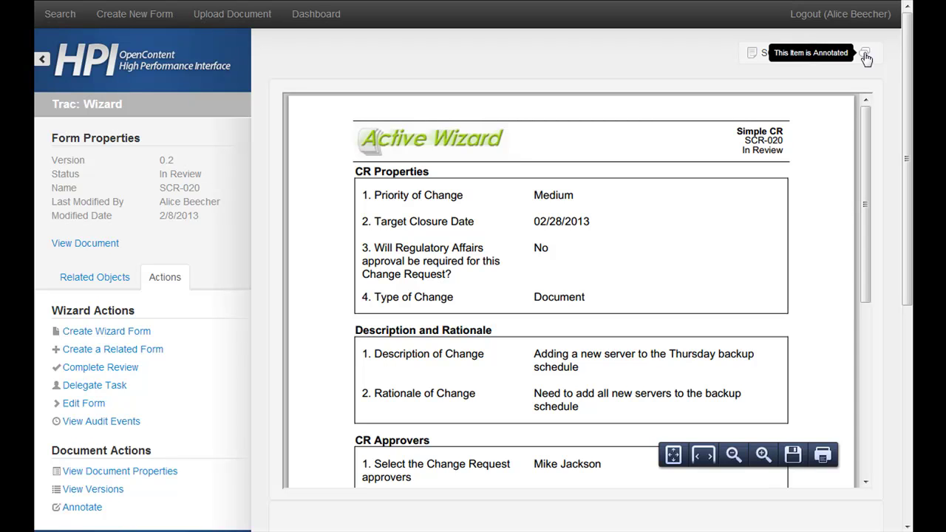
- Open linked document TSG-105-1.1 from Related Objects in the annotation viewer
left_click(119, 285)
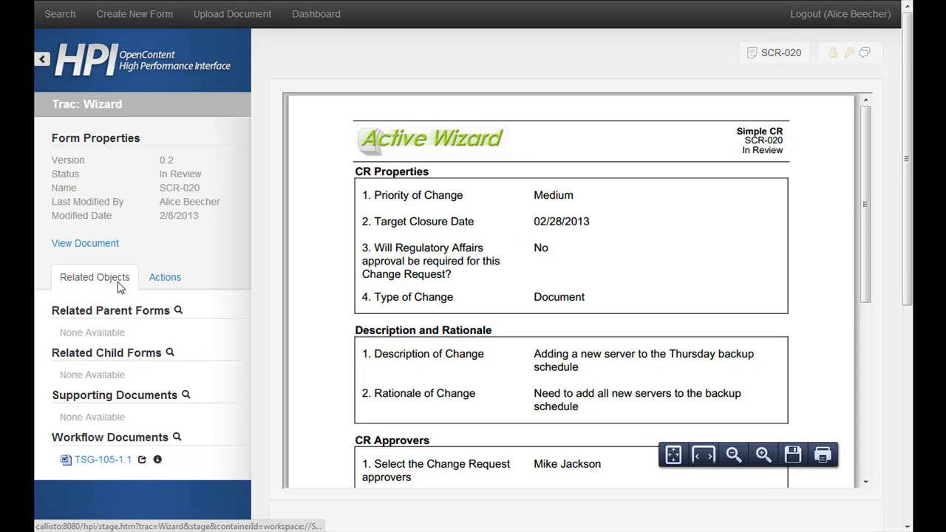
left_click(111, 460)
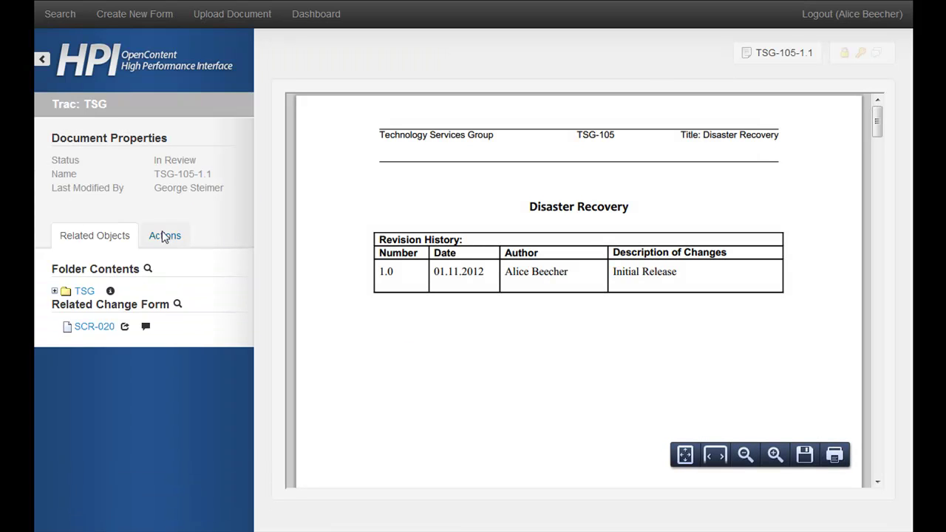
left_click(164, 234)
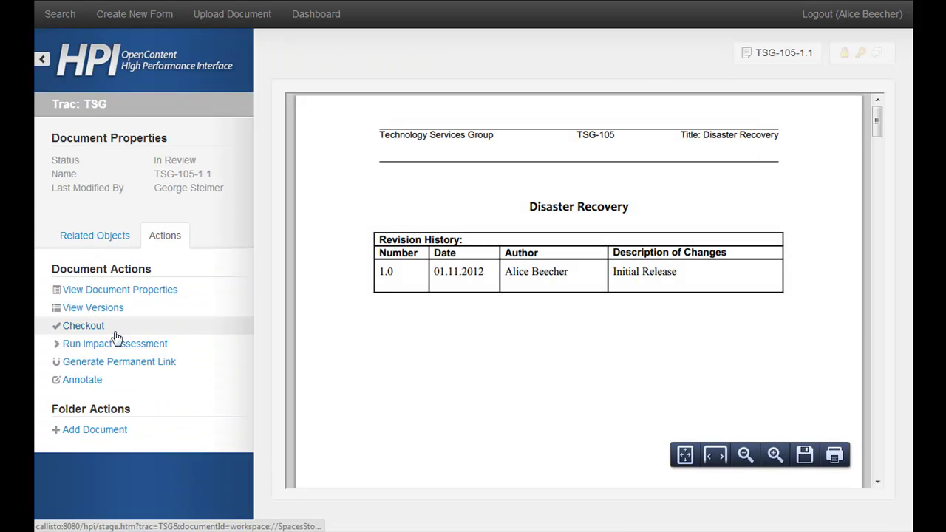
left_click(110, 380)
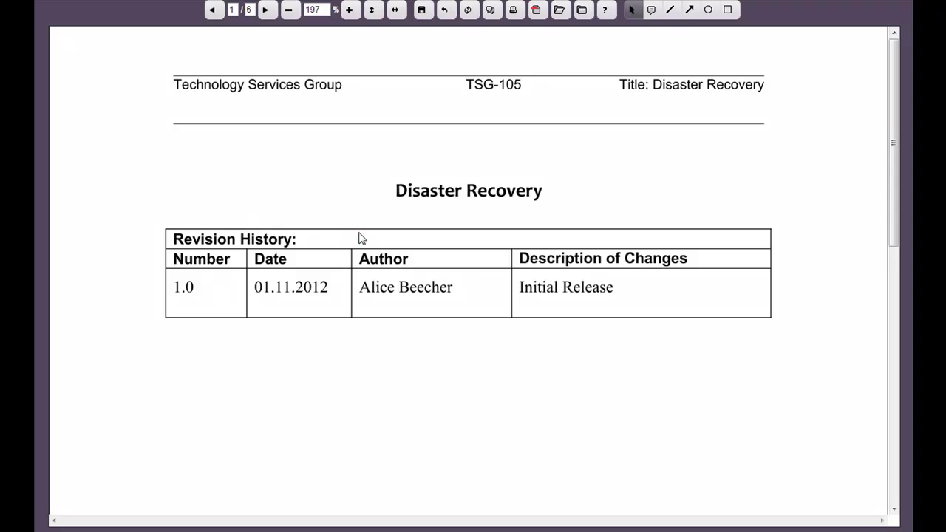
- Circle the Revision History table with an ellipse, comment that this change should be recorded, and save
left_click(708, 10)
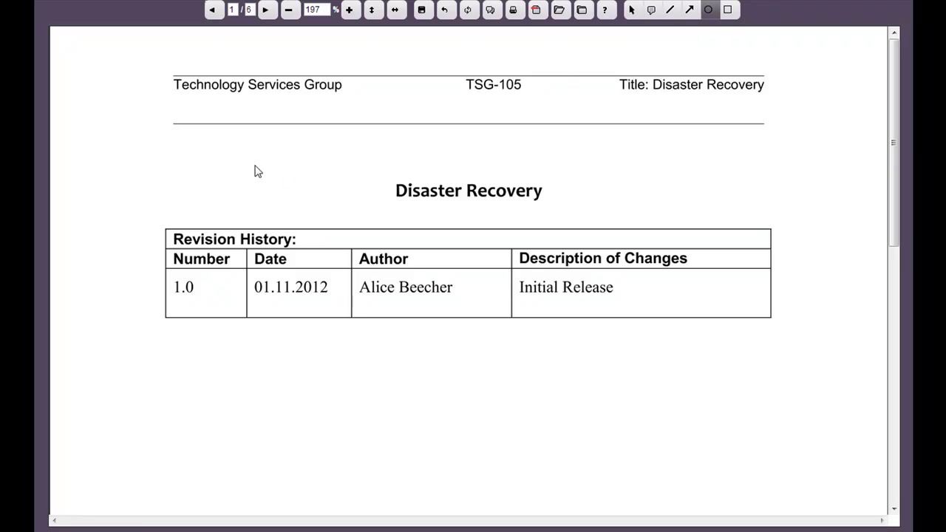
left_click_drag(152, 221, 800, 406)
left_click(481, 224)
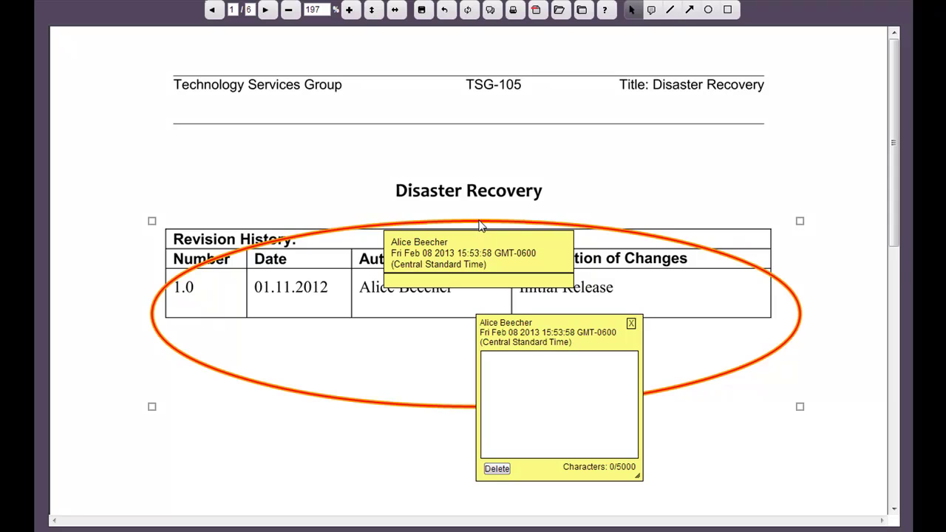
left_click(502, 392)
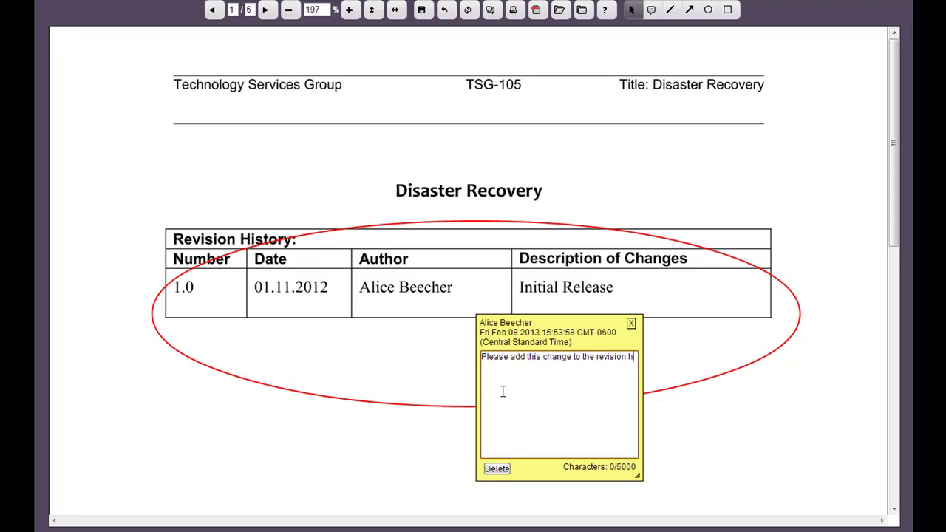
left_click(630, 324)
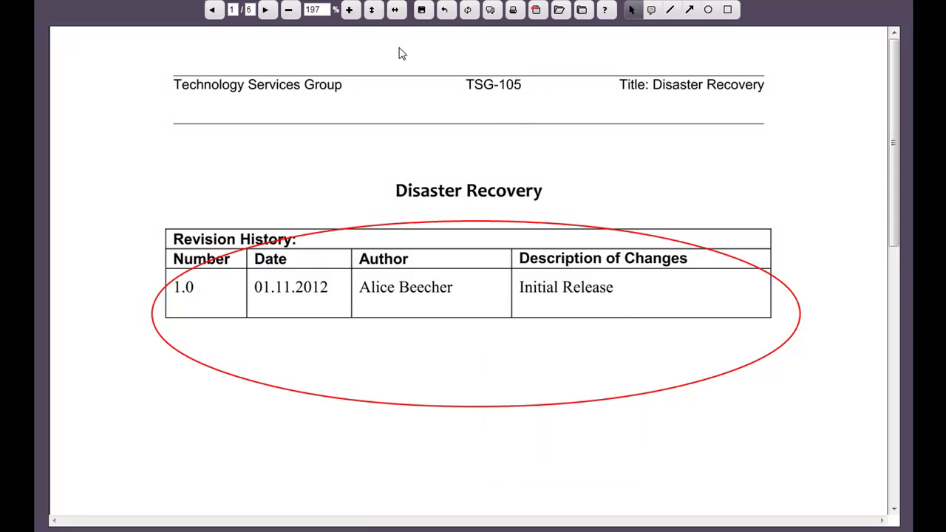
left_click(422, 10)
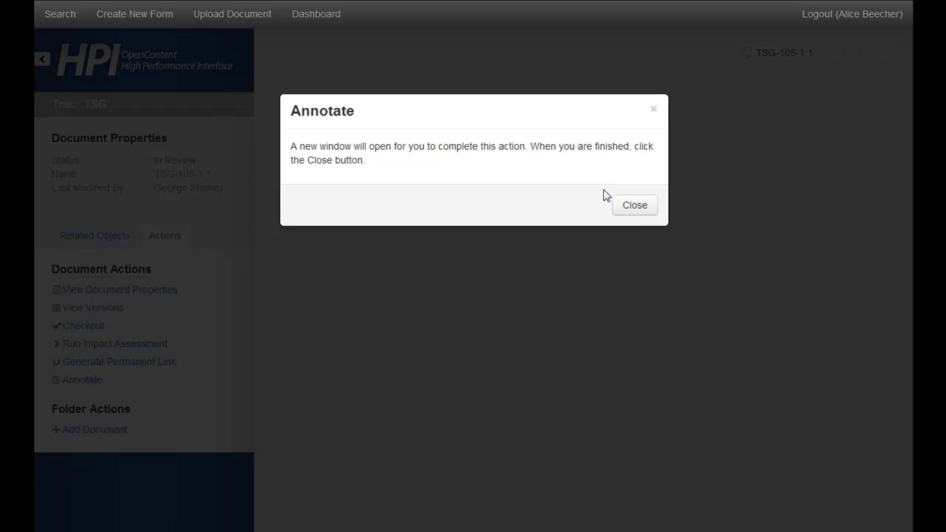
left_click(634, 204)
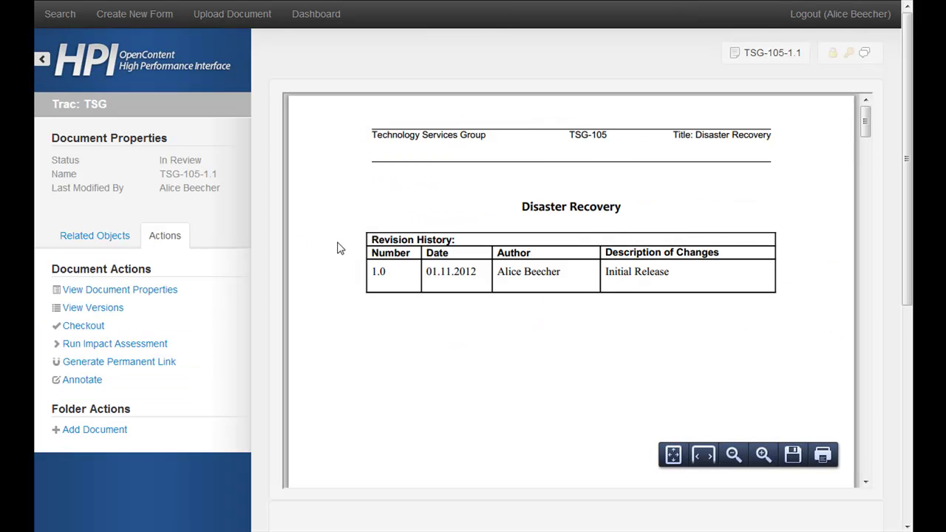
- Return to SCR-020, submit Complete Review, and reload the form to see Draft status
left_click(119, 238)
left_click(103, 411)
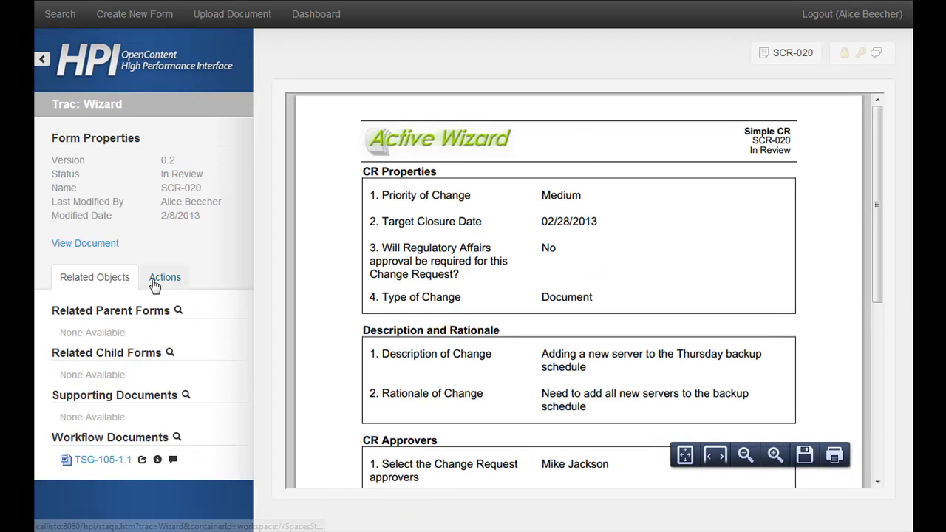
left_click(157, 281)
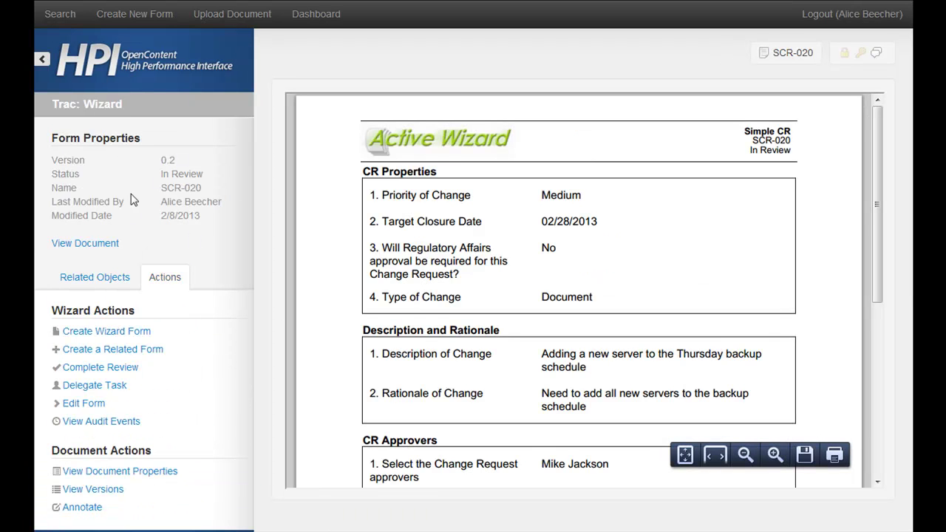
left_click(97, 370)
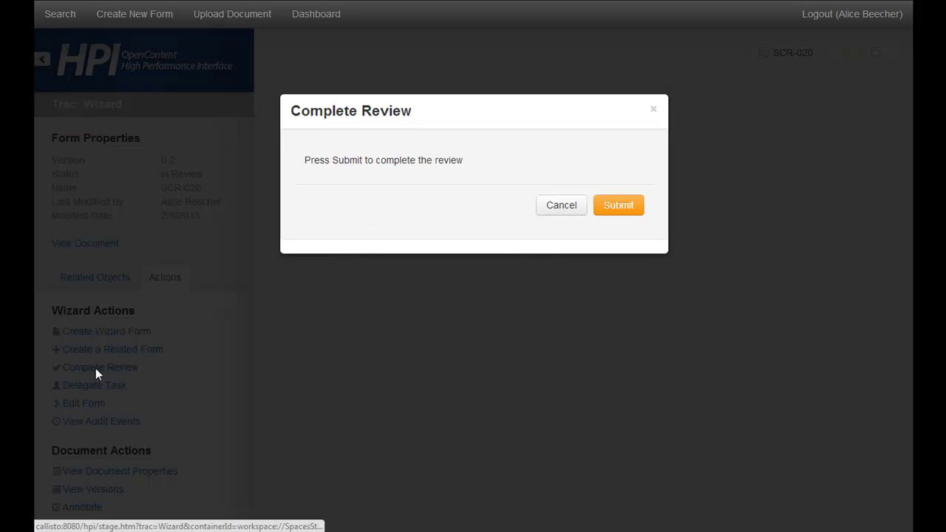
left_click(619, 207)
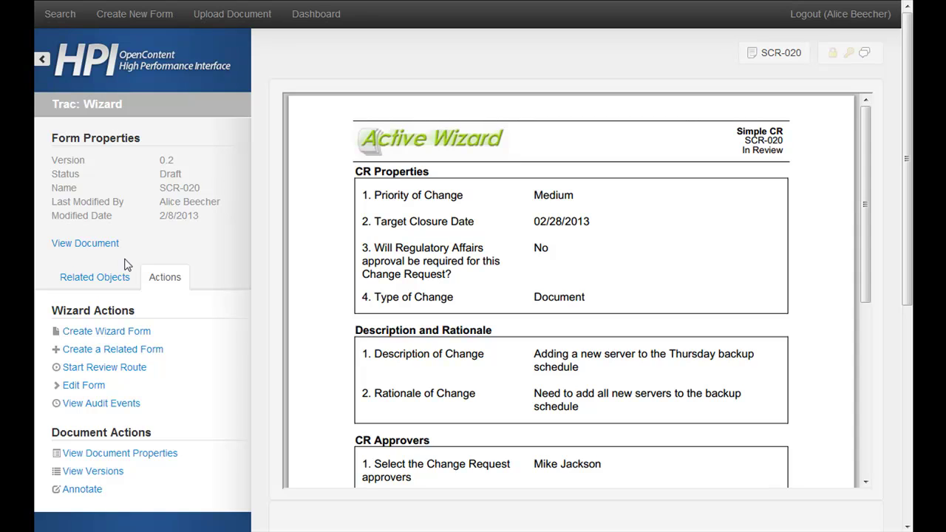
left_click(118, 244)
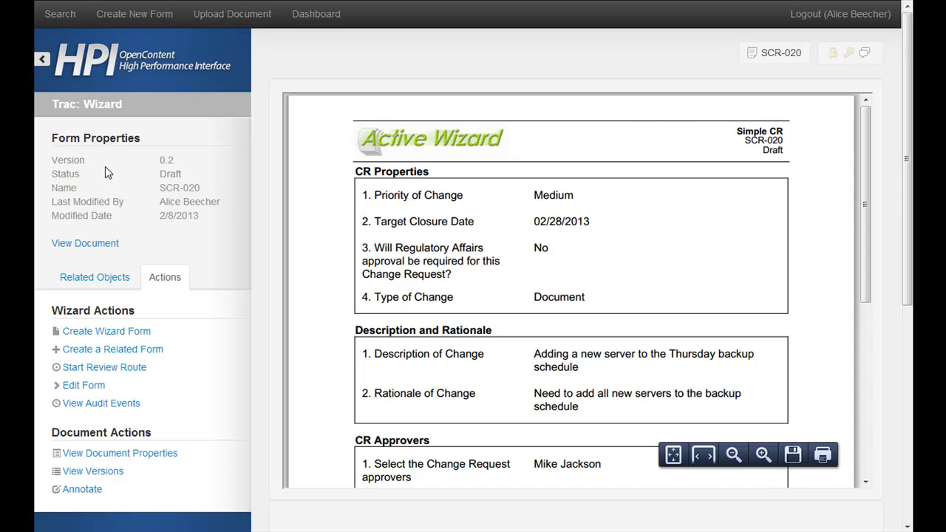
- Log out of HPI and follow the 'Click to view SCR-020' link in the completion e-mail
left_click(806, 17)
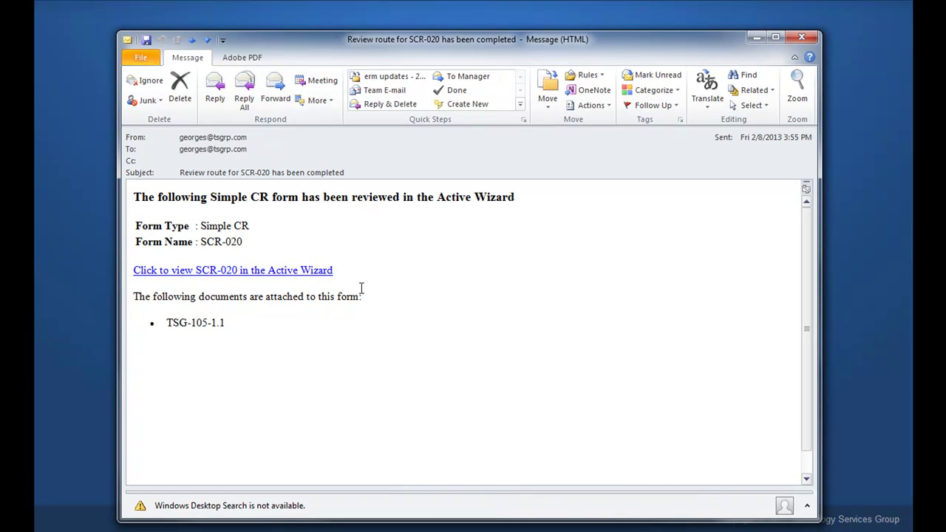
left_click(226, 274)
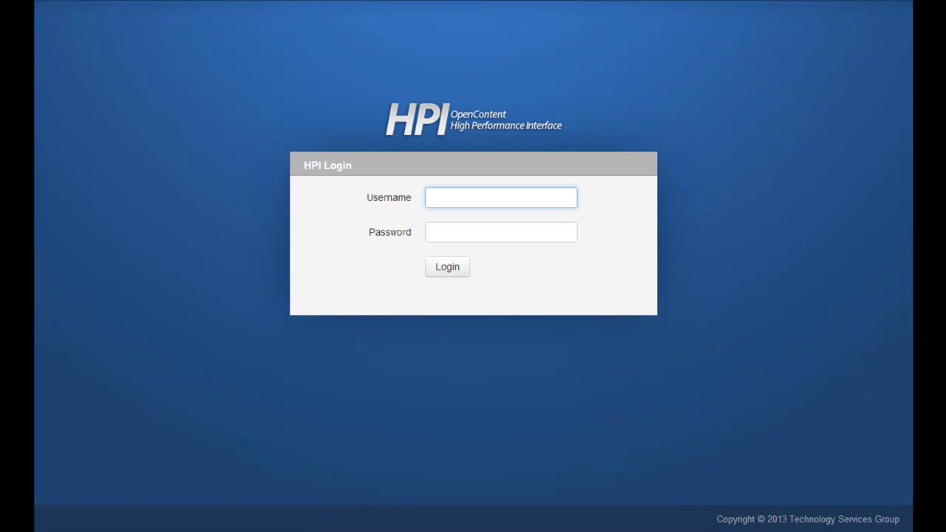
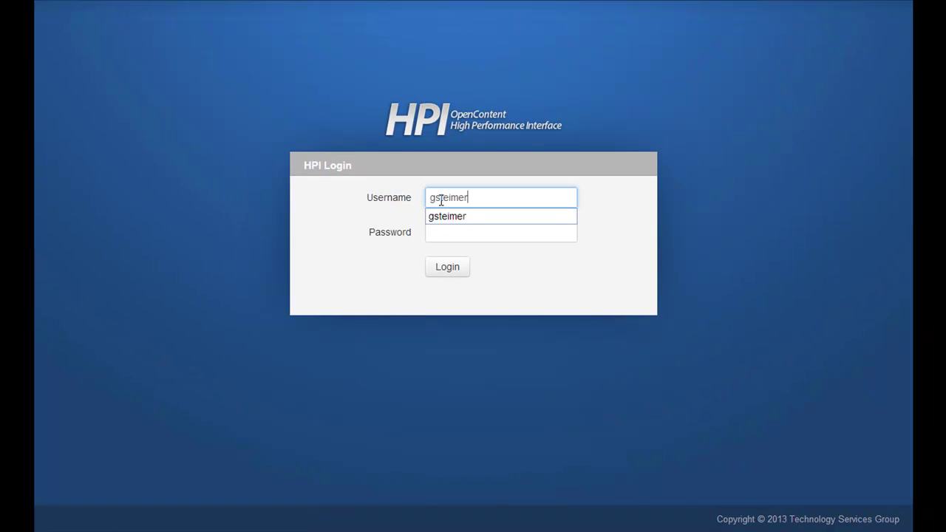
- Sign back into HPI as the form's originator with username and password
key("Tab")
type("***")
key("Return")
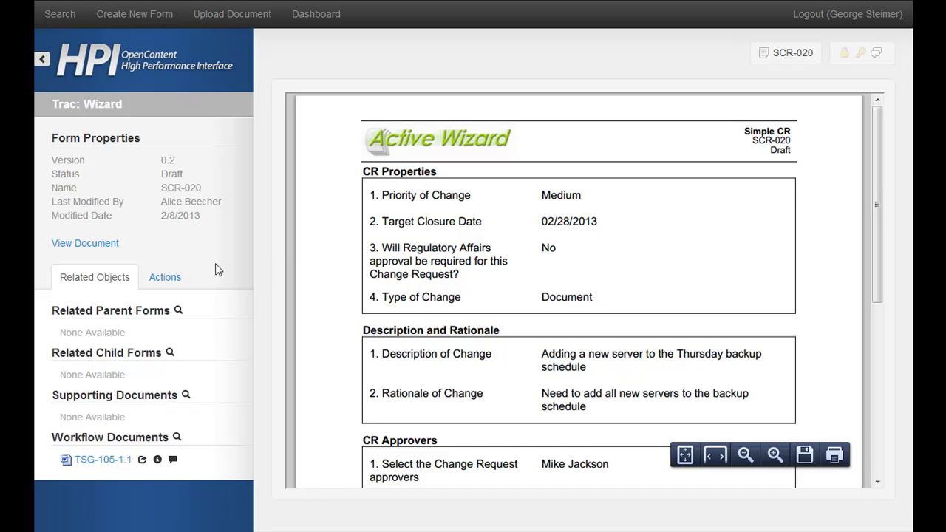
- Review SCR-020's audit events confirming the review route and Review Complete, then close them
left_click(173, 283)
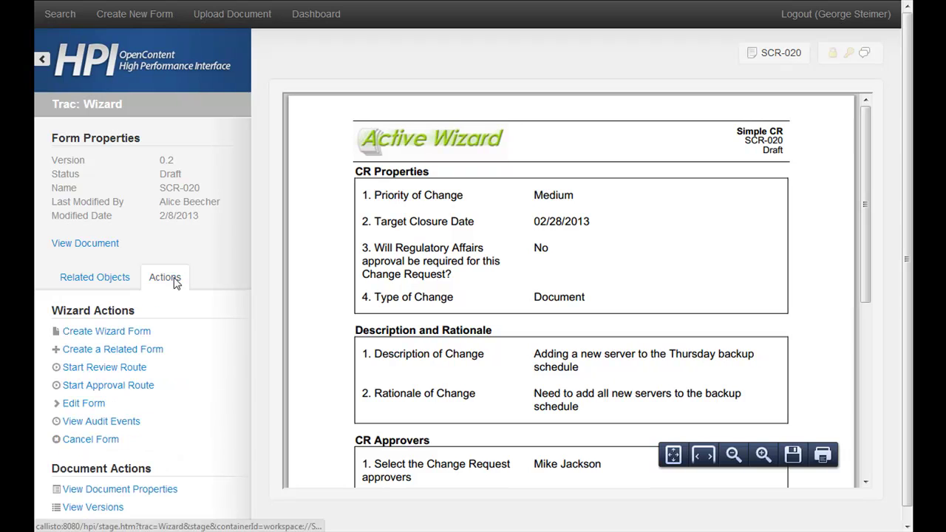
left_click(101, 422)
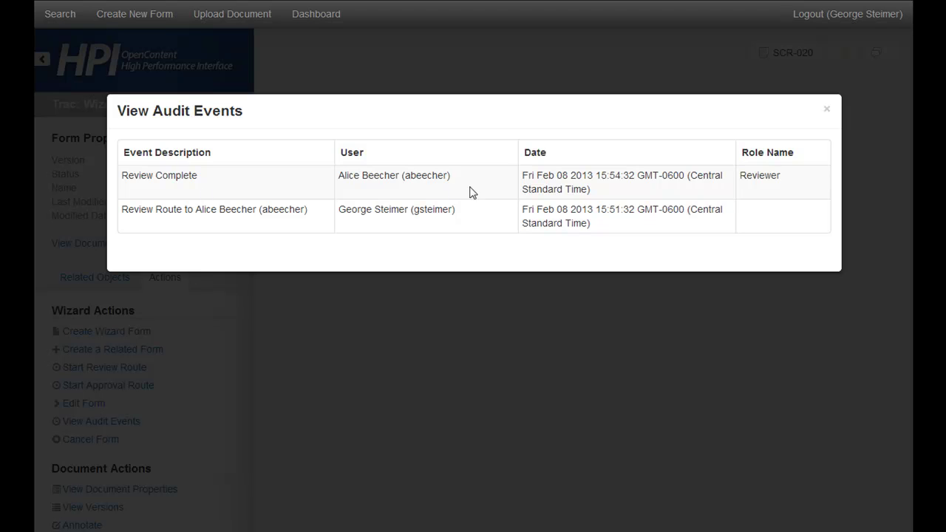
left_click(827, 109)
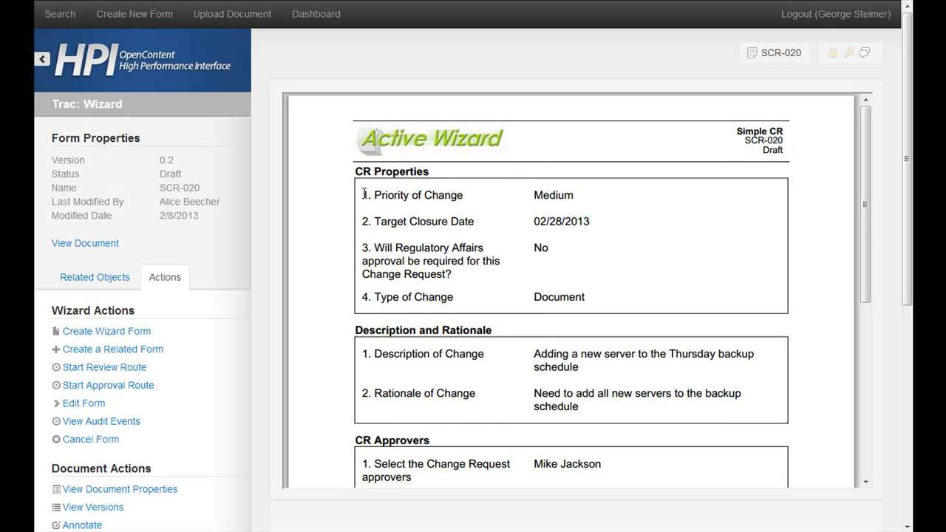
left_click(866, 54)
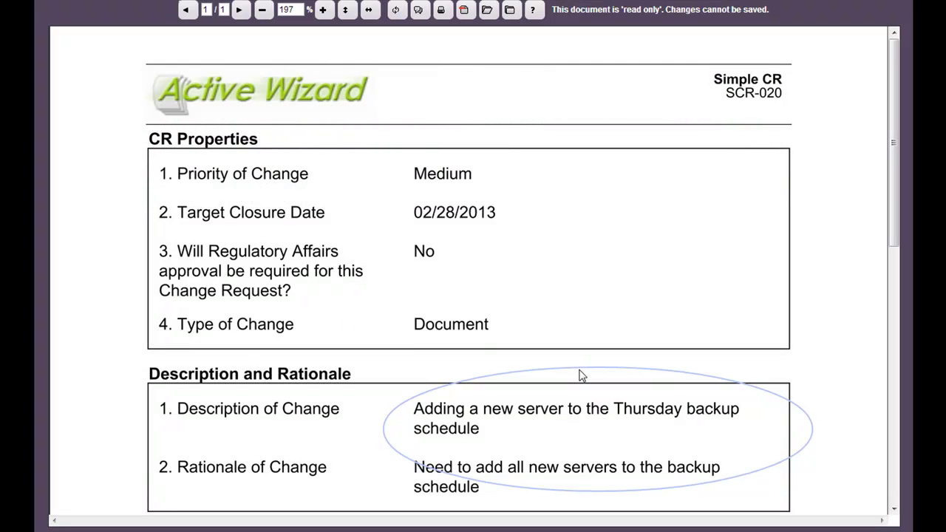
mouse_move(583, 374)
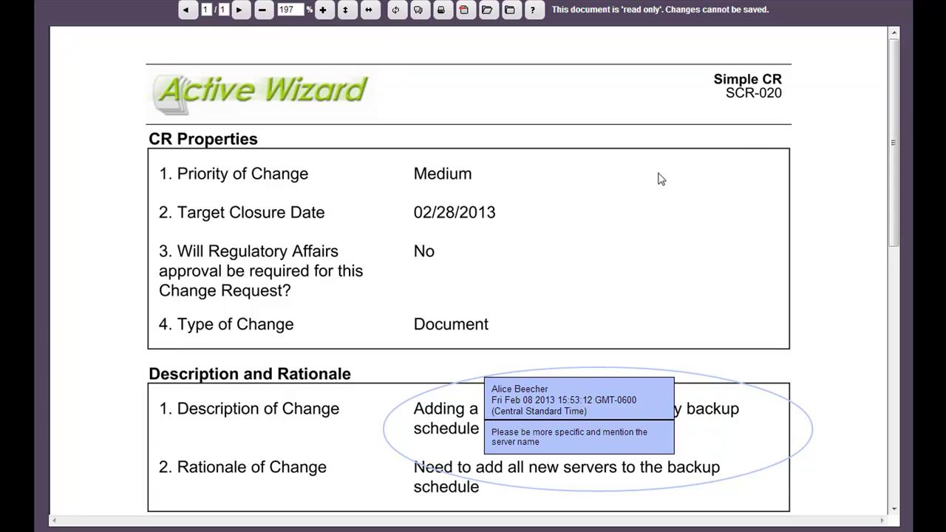
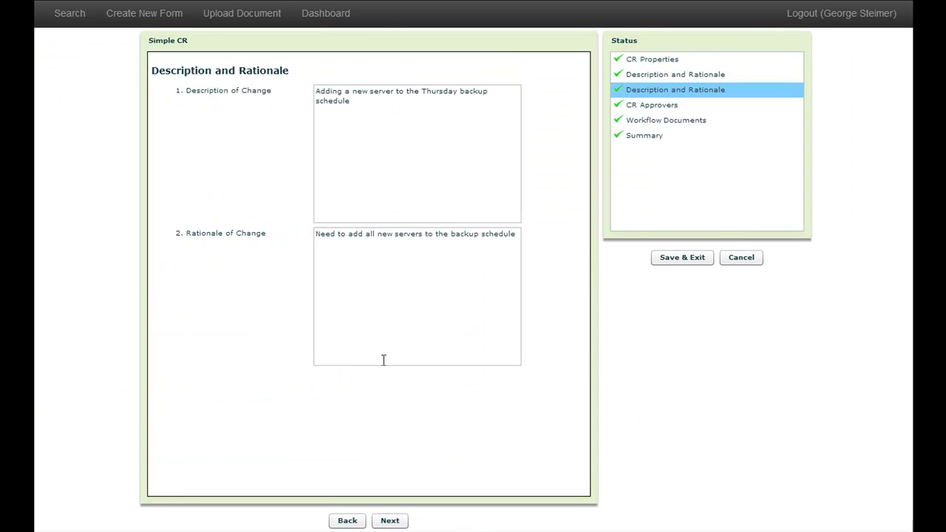
- Append ', TSGPROALF2' to the Description of Change, then finish and submit change request SCR-020
left_click(472, 105)
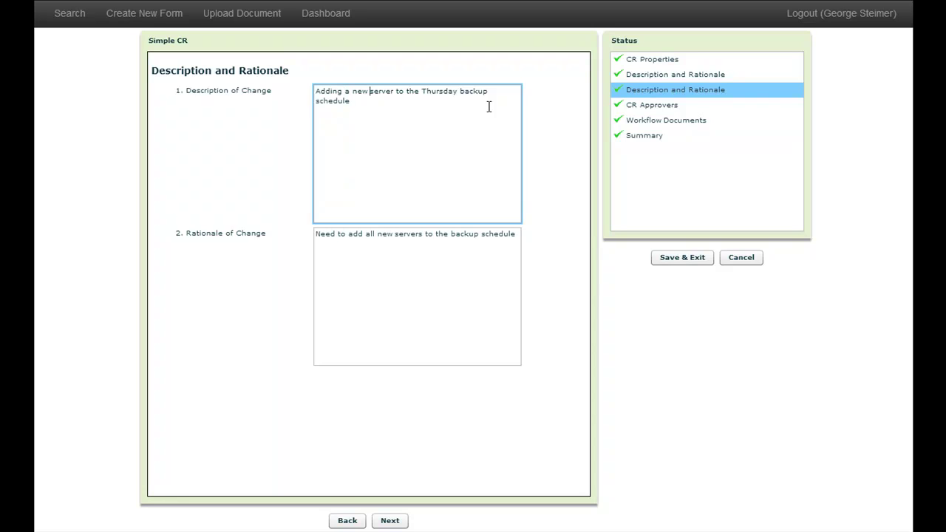
type(", TSGPROAL")
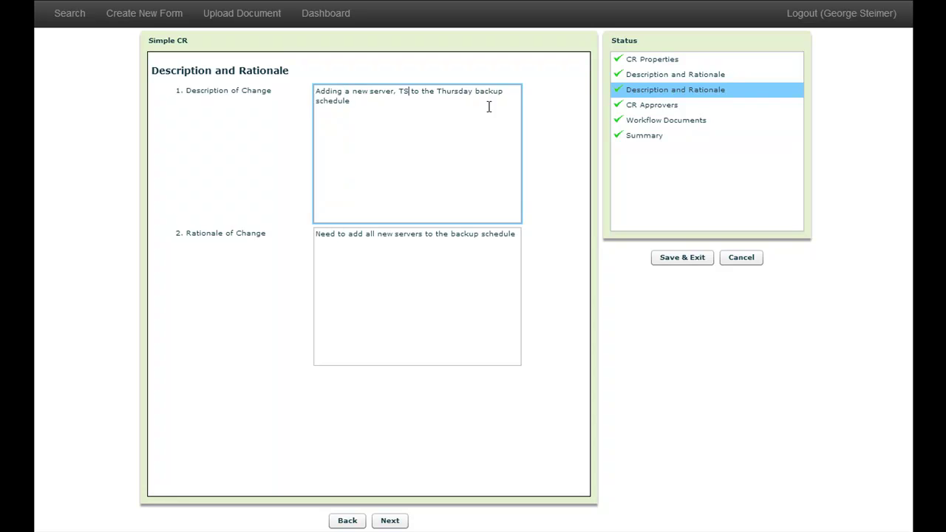
type("F2")
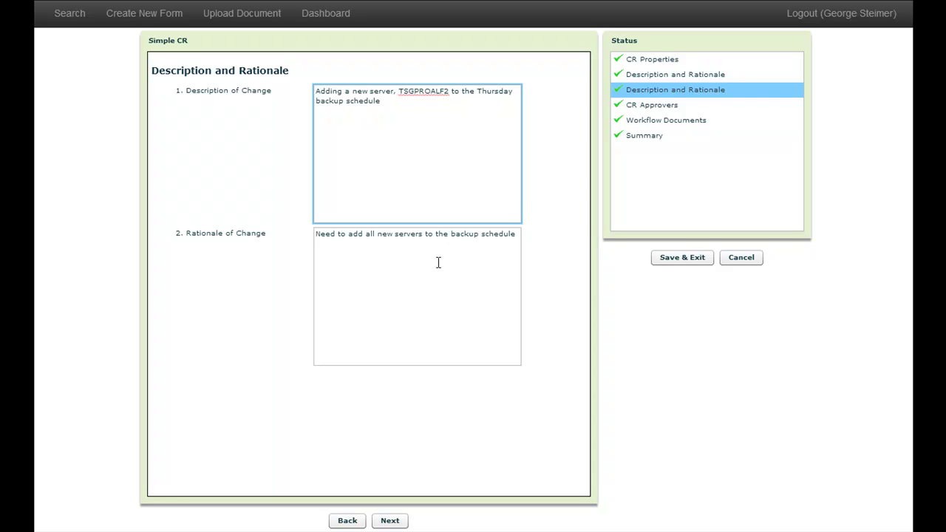
left_click(650, 137)
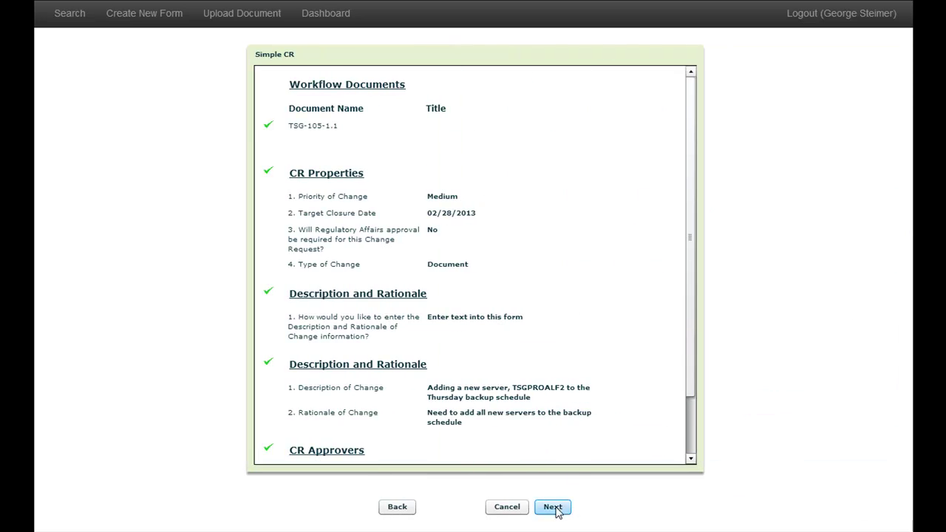
left_click(553, 507)
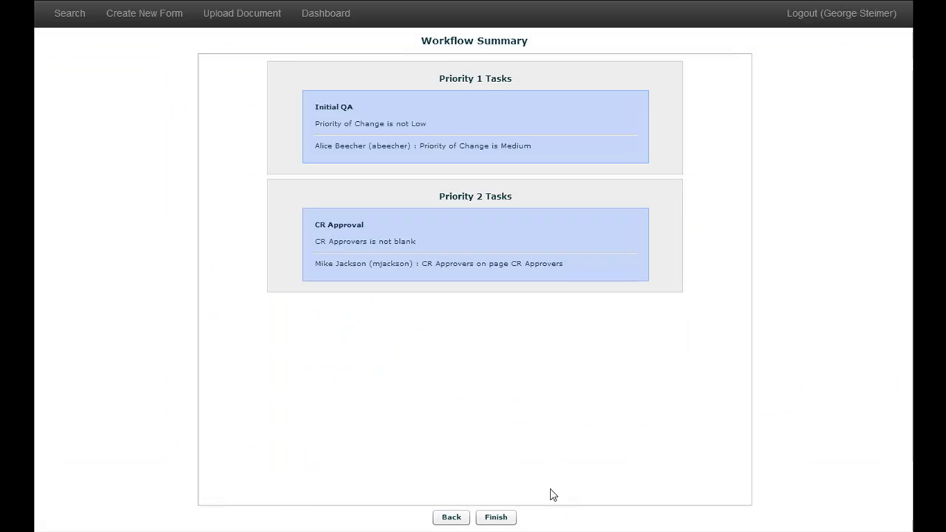
left_click(497, 517)
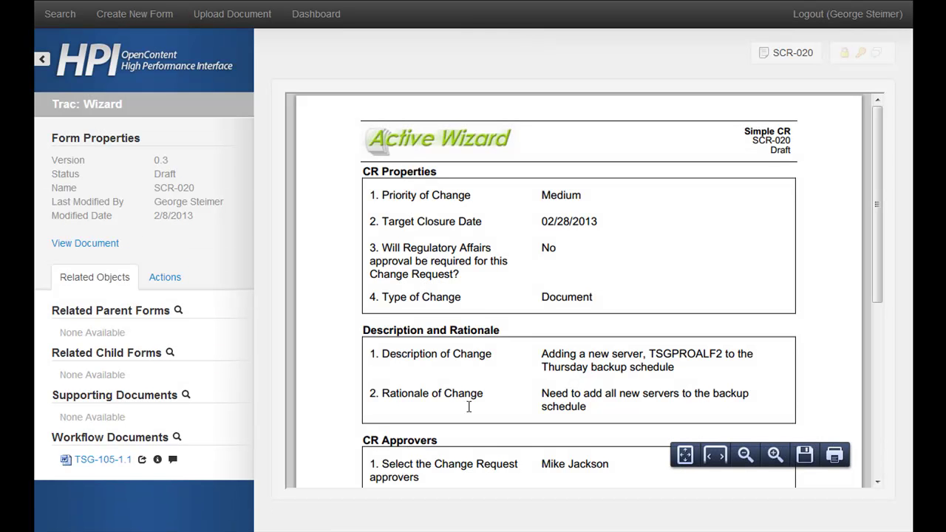
- Check out linked document TSG-105-1.1, save the copy locally, and open it in Word
left_click(117, 459)
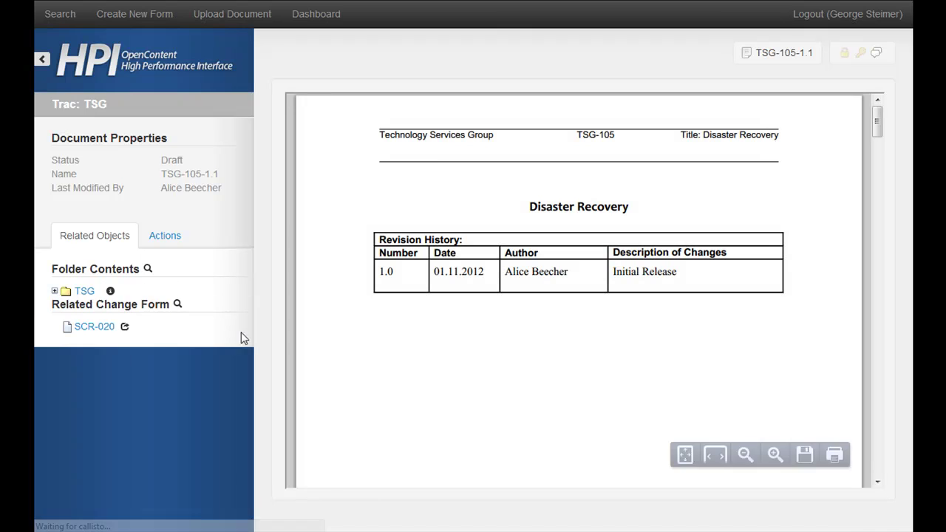
left_click(165, 236)
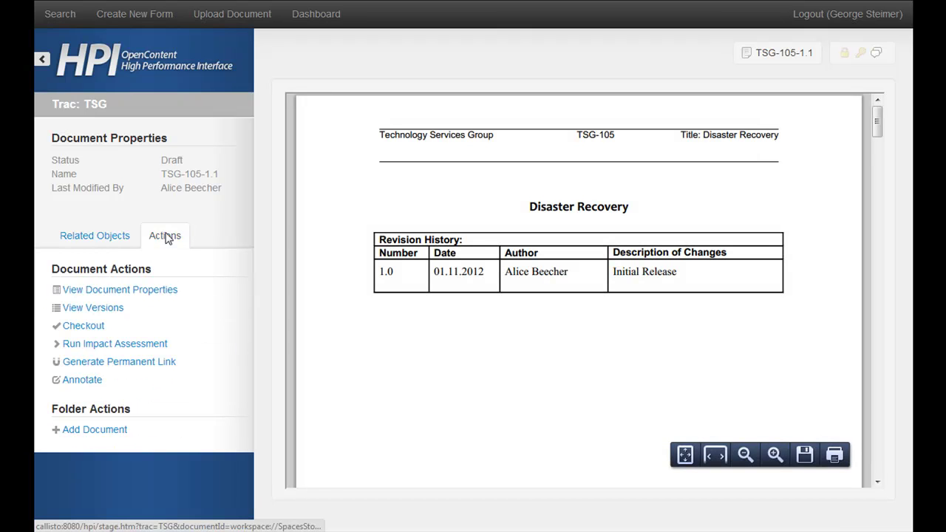
left_click(96, 328)
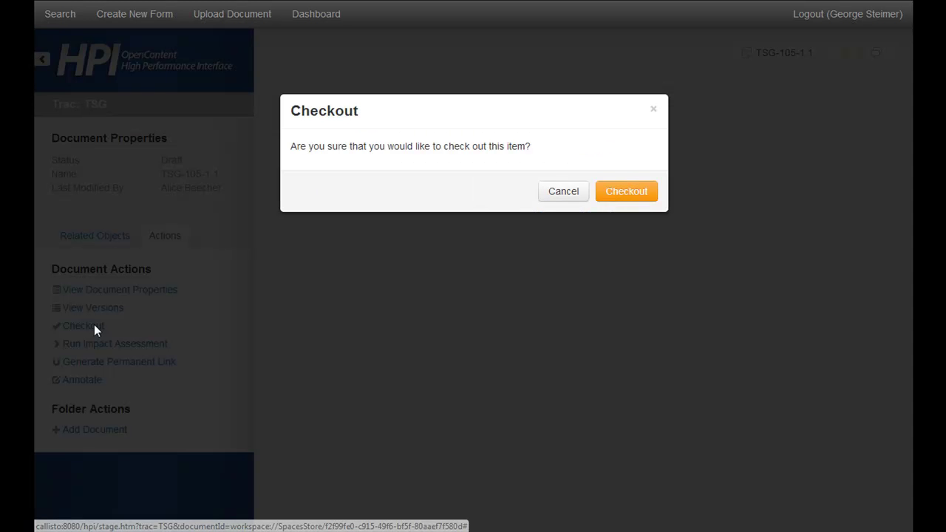
left_click(632, 194)
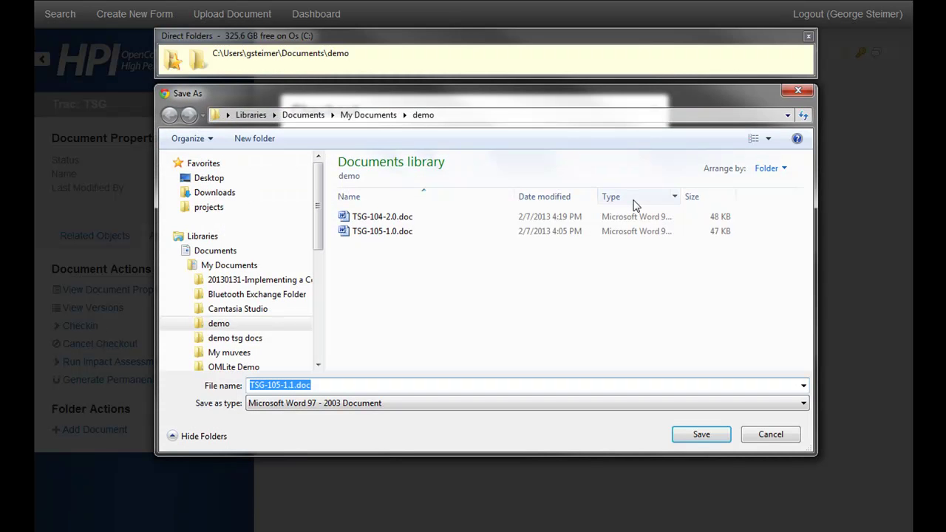
left_click(681, 438)
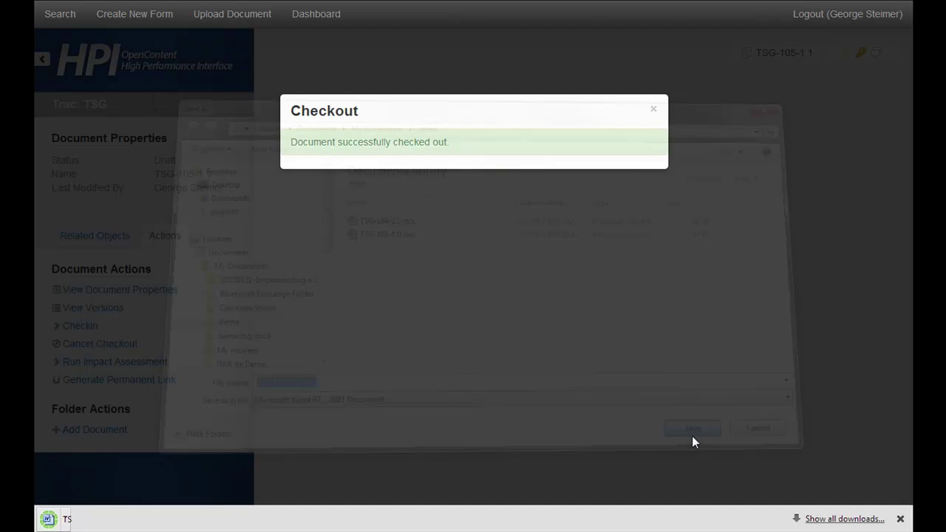
left_click(173, 517)
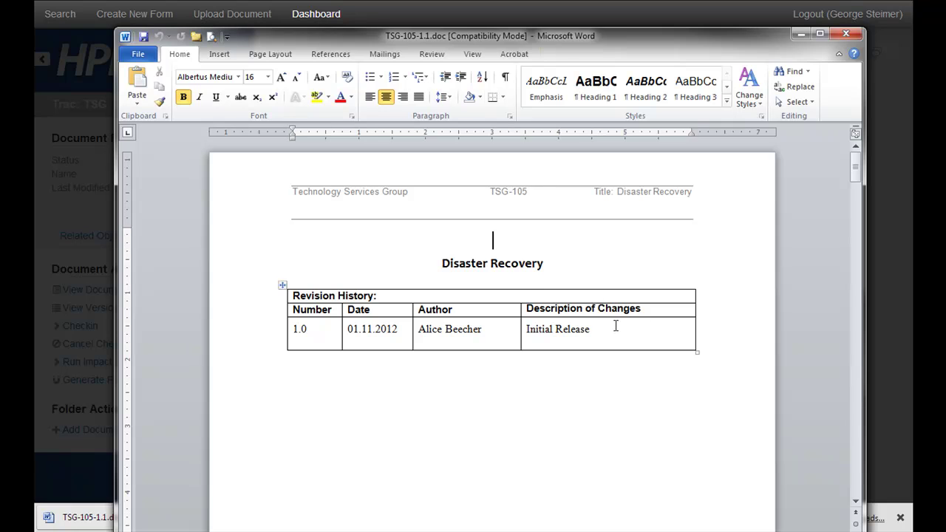
- Add revision row 2.0, dated 02.07.2013, with the author's name and 'Added TSGPROALF2 to the Thursday backup schedule', then close Word
left_click(680, 342)
key("Tab")
type("2.0")
key("Tab")
type("02")
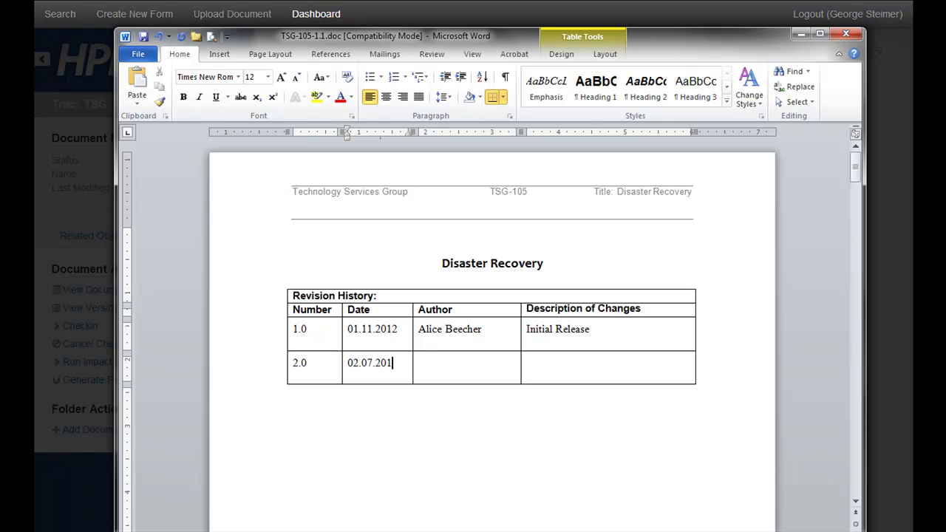
key("Tab")
key("Tab")
type("Adde")
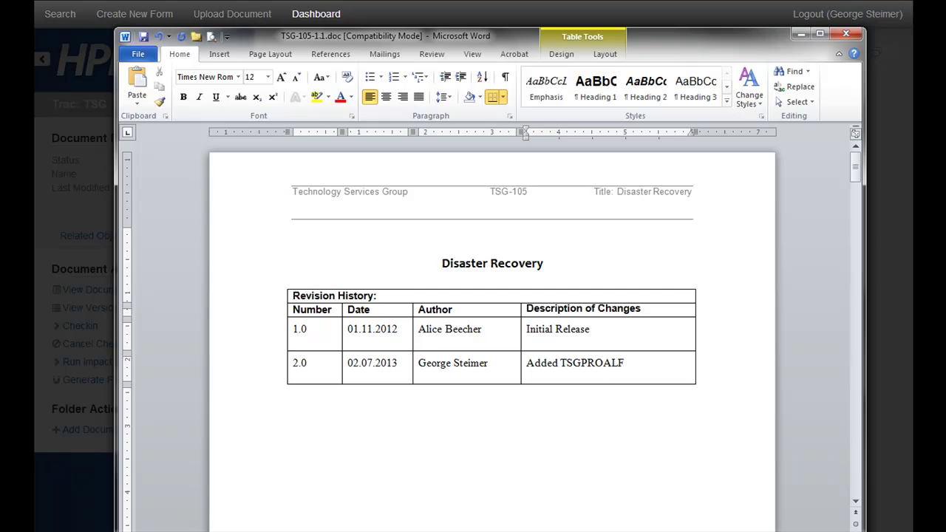
type("d TSGPROALF2 to the Thursday backu")
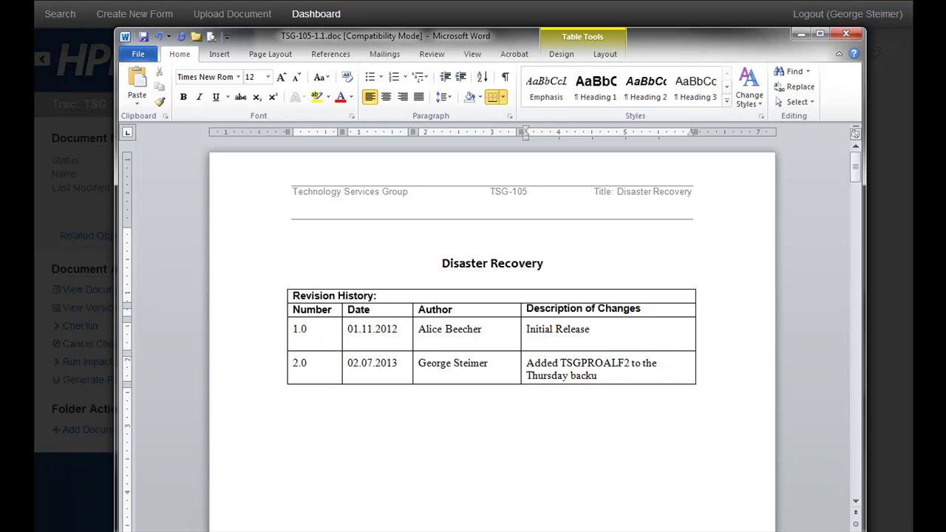
type("p schedule")
left_click(846, 33)
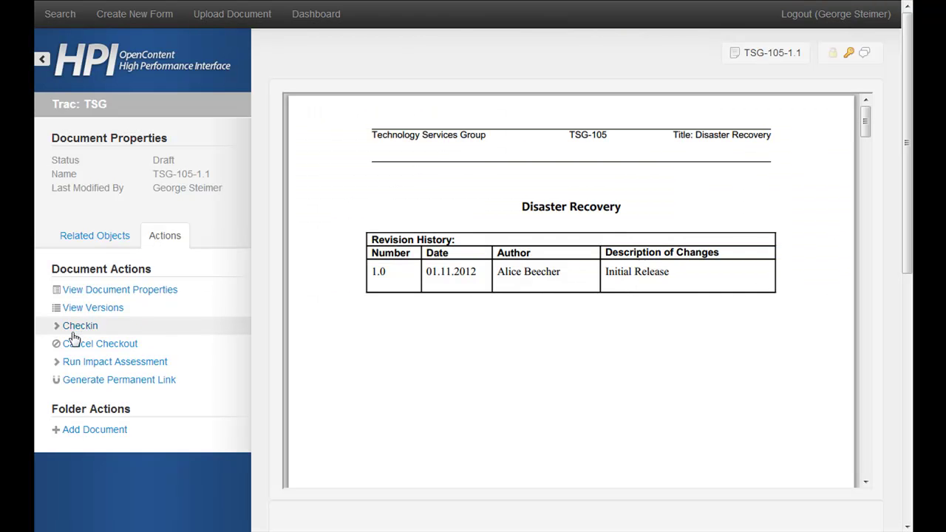
- Check in the edited TSG-105-1.1.doc as version 1.2 and list the document's versions
left_click(78, 331)
left_click(339, 203)
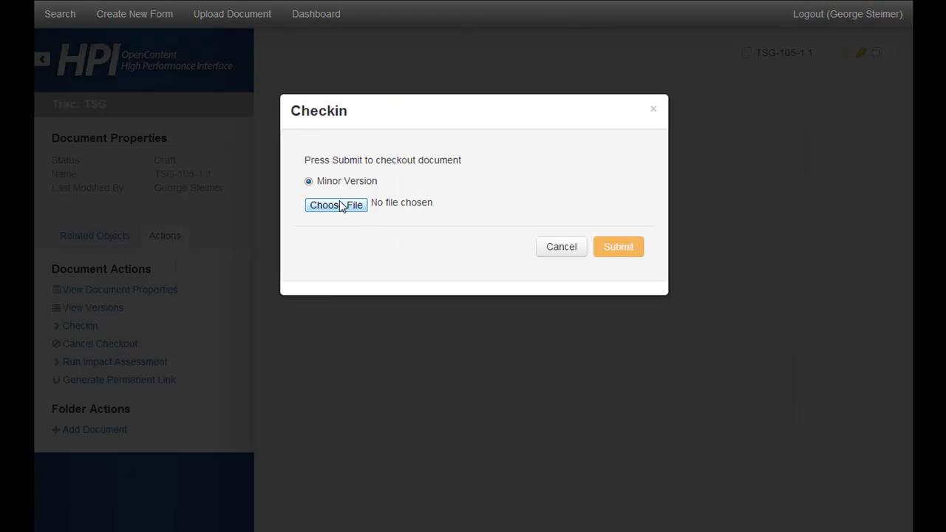
left_click(401, 247)
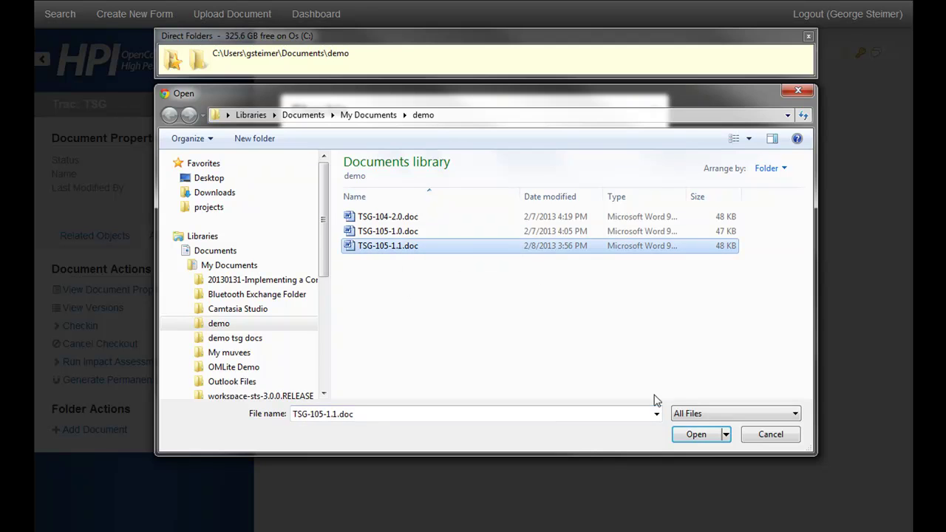
left_click(695, 434)
left_click(625, 260)
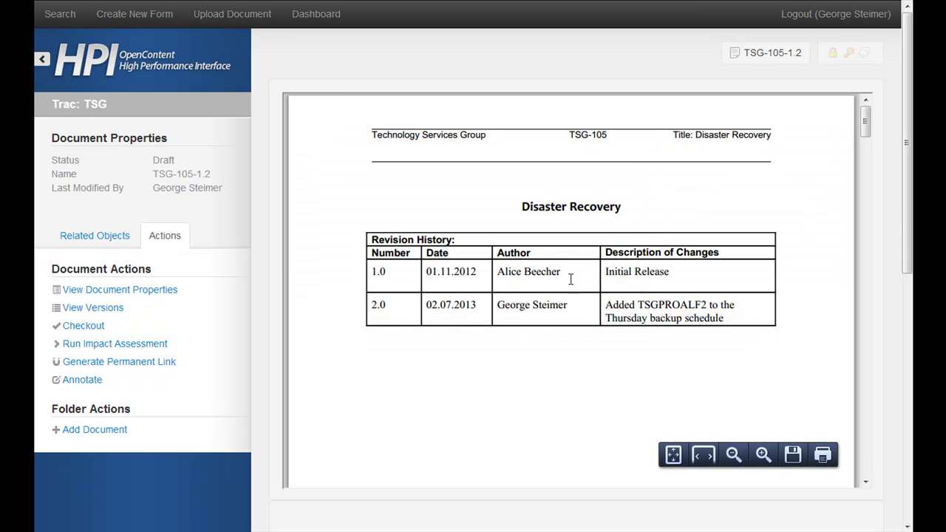
left_click(110, 314)
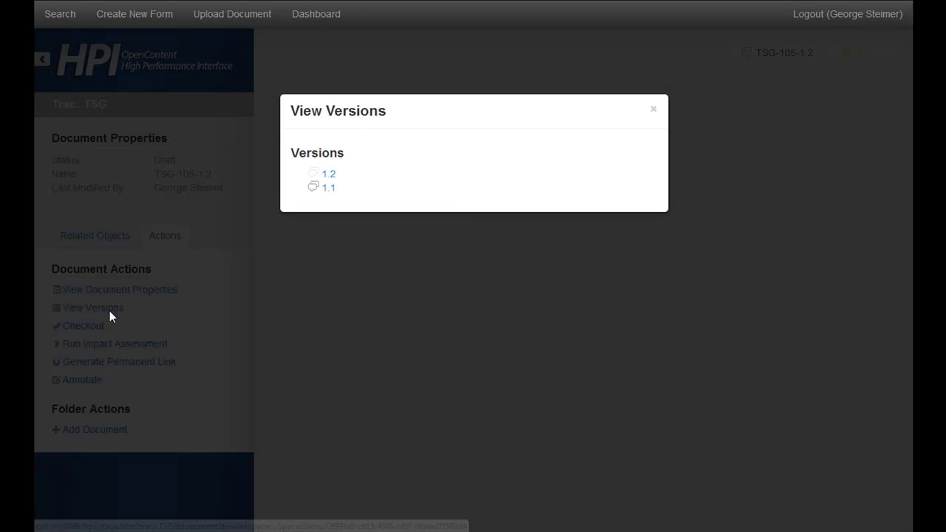
- Compare version 1.1 against 1.2, then return to SCR-020 through Related Objects
left_click(329, 188)
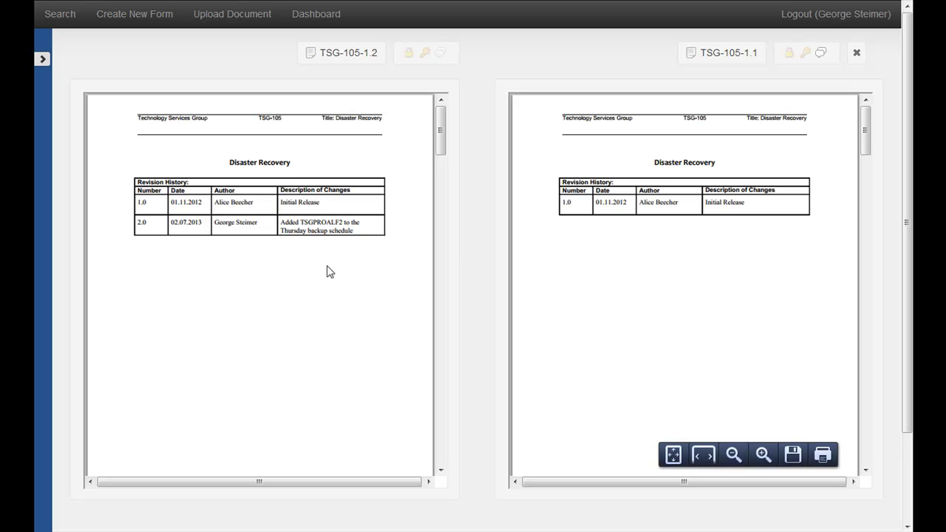
scroll(614, 242, "down", 5)
scroll(612, 243, "up", 5)
left_click(857, 55)
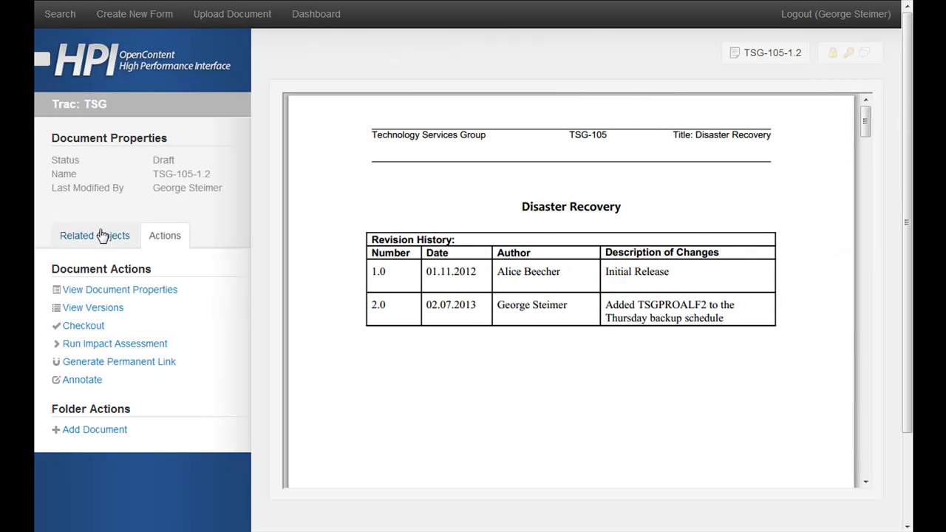
left_click(96, 238)
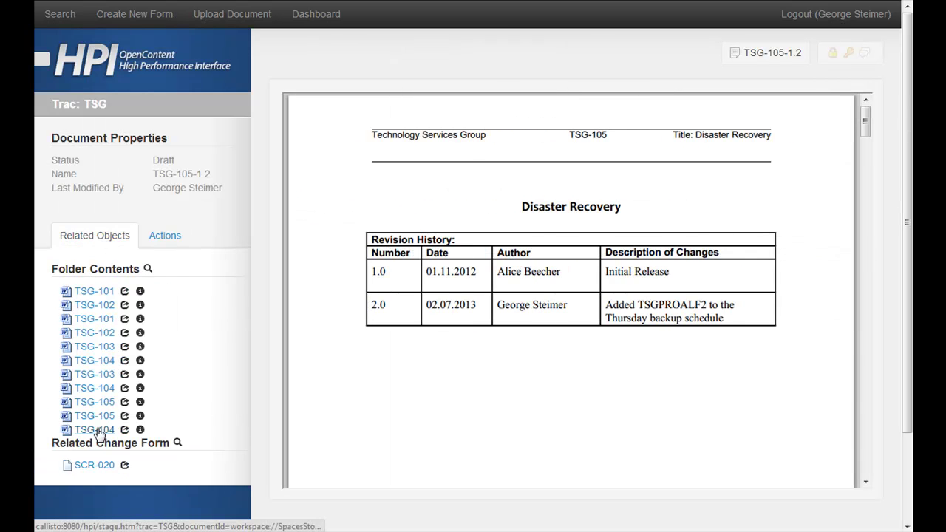
left_click(94, 464)
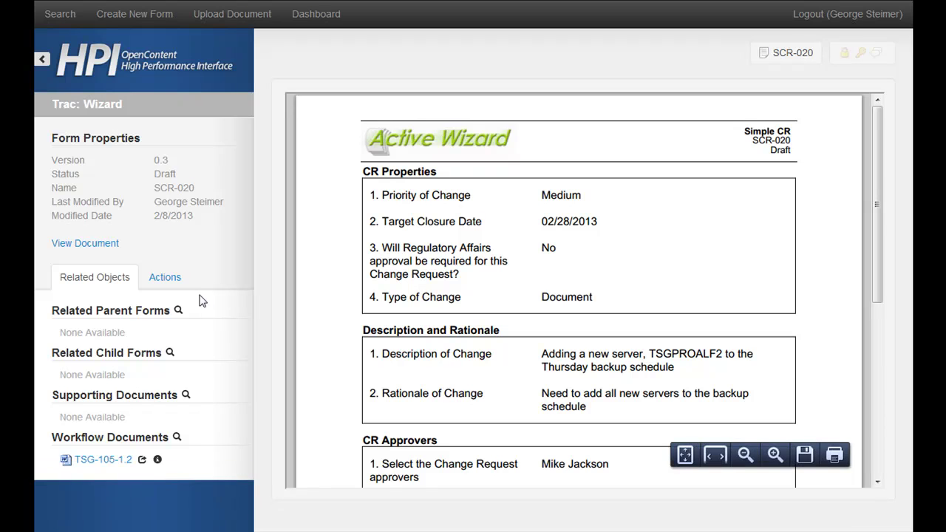